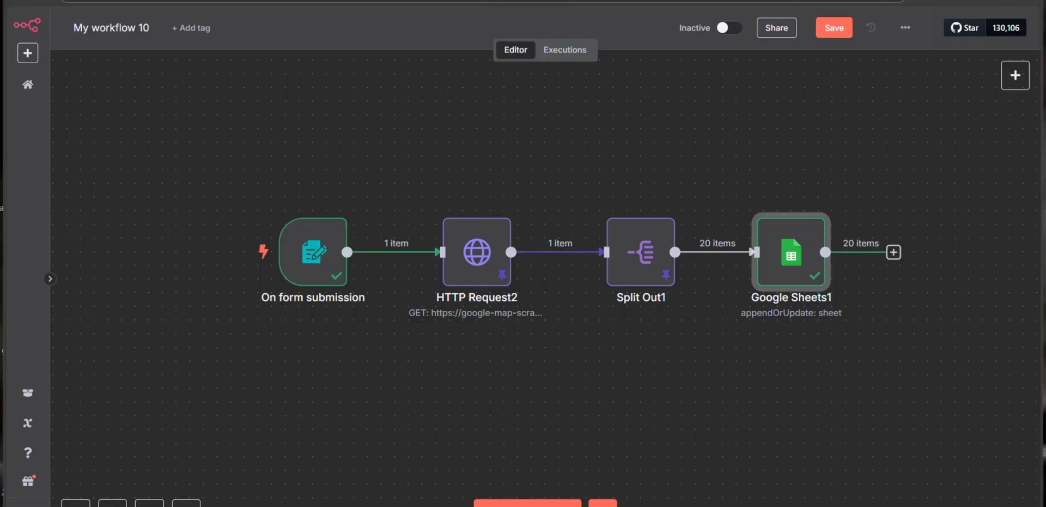
# Examine the On form submission node's form fields and the scraped names and addresses in the Google Sheets spreadsheet.
pyautogui.moveTo(317, 272)
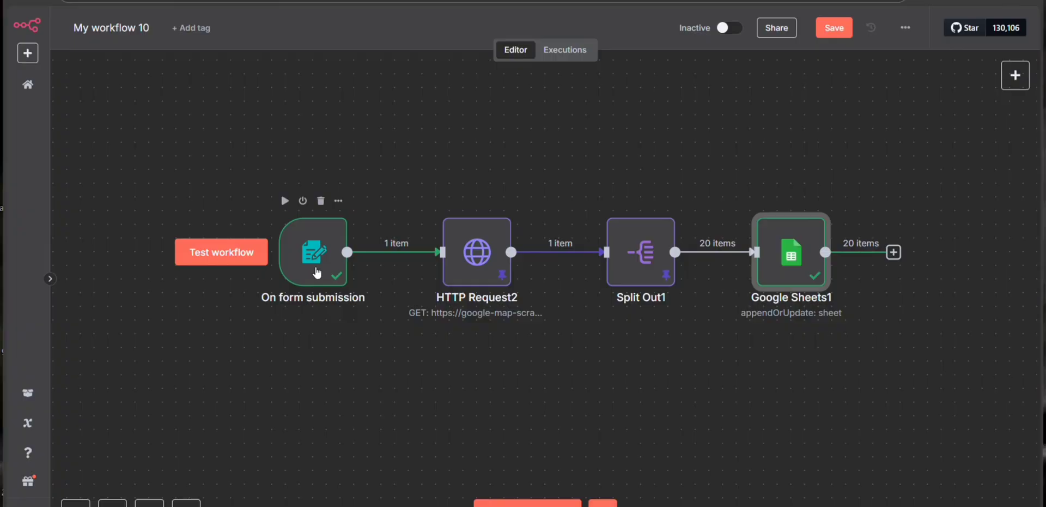
pyautogui.doubleClick(317, 272)
pyautogui.scroll(-4, 344, 349)
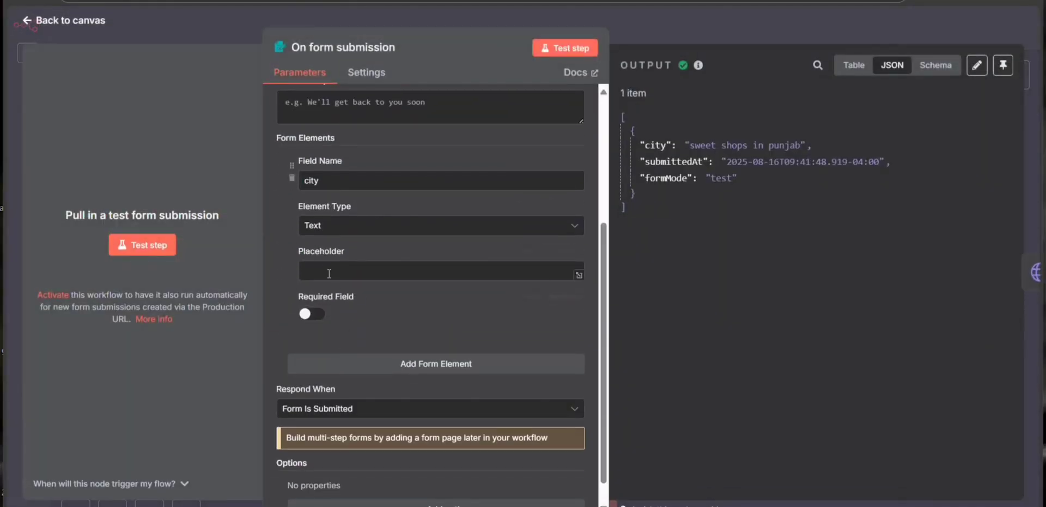
pyautogui.click(67, 21)
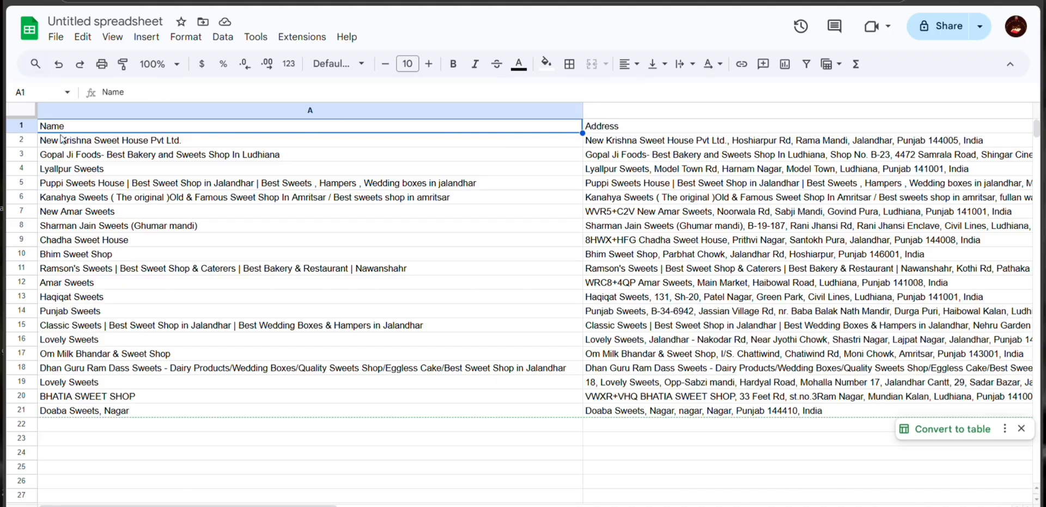
pyautogui.moveTo(61, 135); pyautogui.dragTo(376, 412)
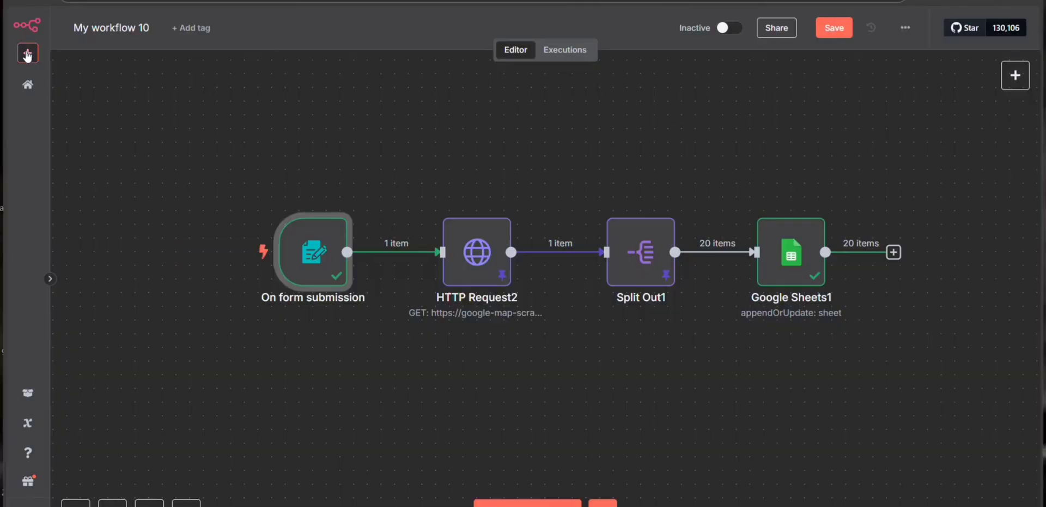
# Save the changes to My workflow 10 and create a new blank workflow.
pyautogui.click(27, 54)
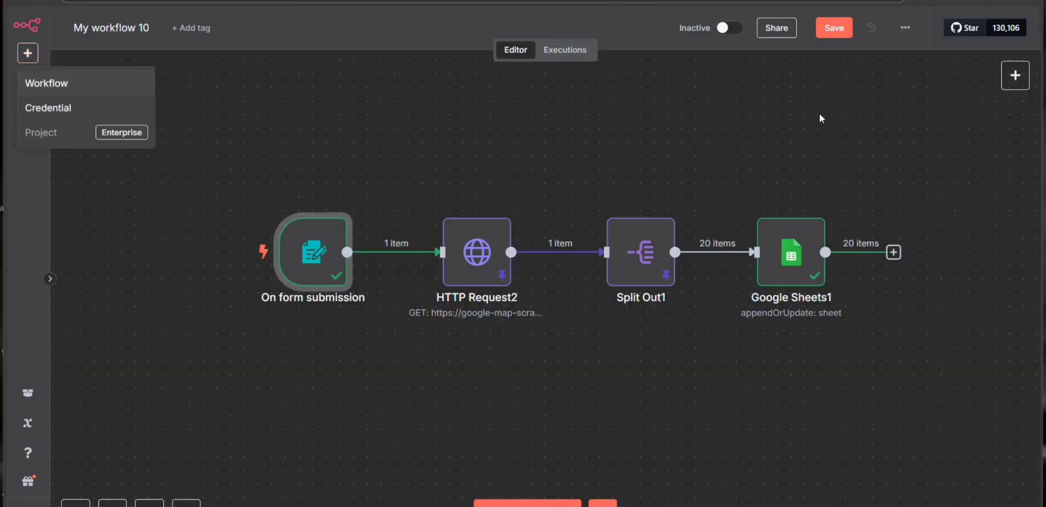
pyautogui.click(27, 53)
pyautogui.click(55, 82)
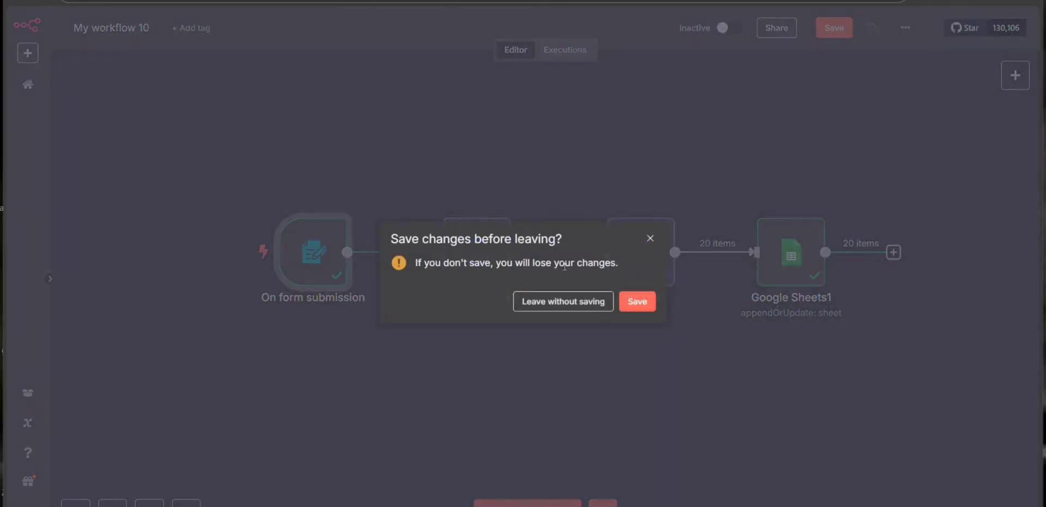
pyautogui.click(636, 301)
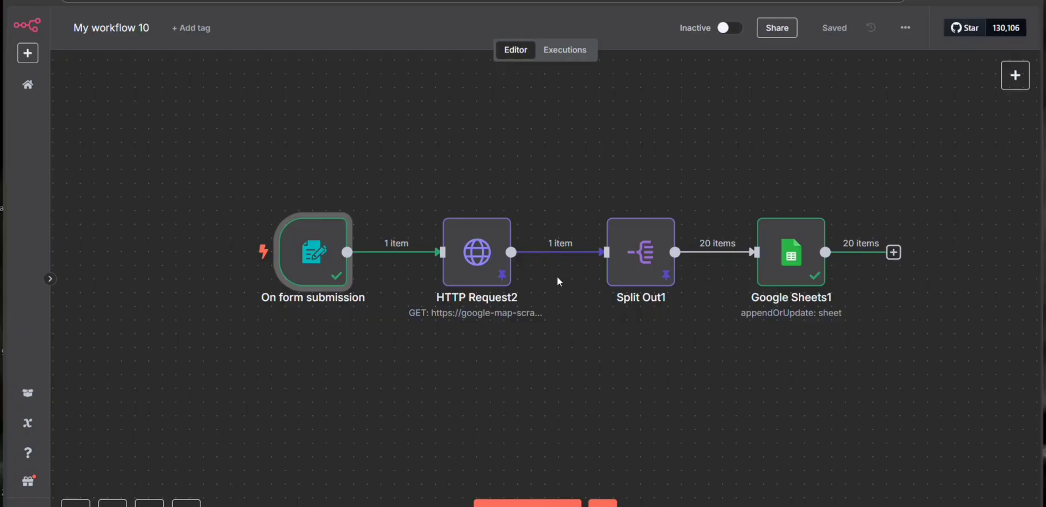
pyautogui.click(27, 53)
pyautogui.click(54, 81)
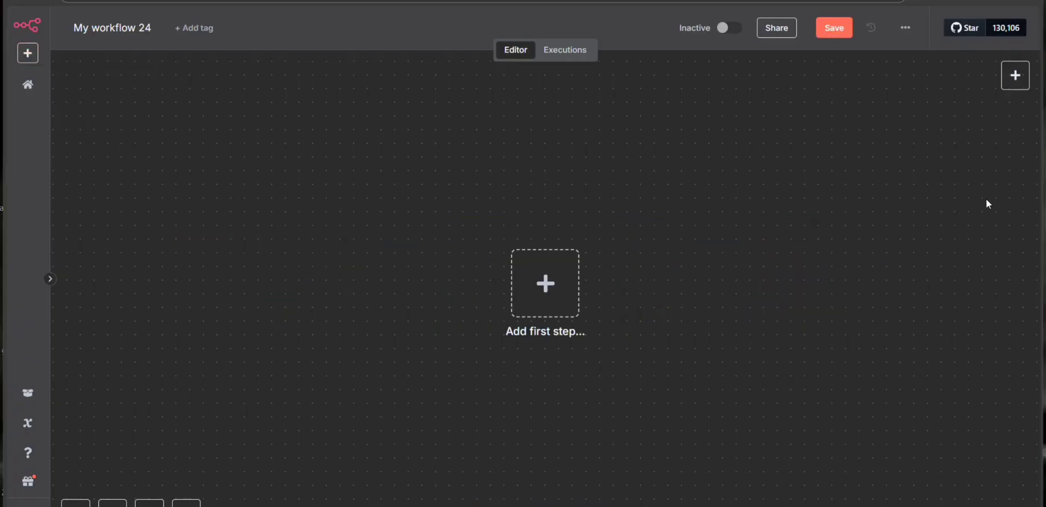
# Add an On form submission trigger as the first step of the new workflow.
pyautogui.click(544, 283)
pyautogui.write('on')
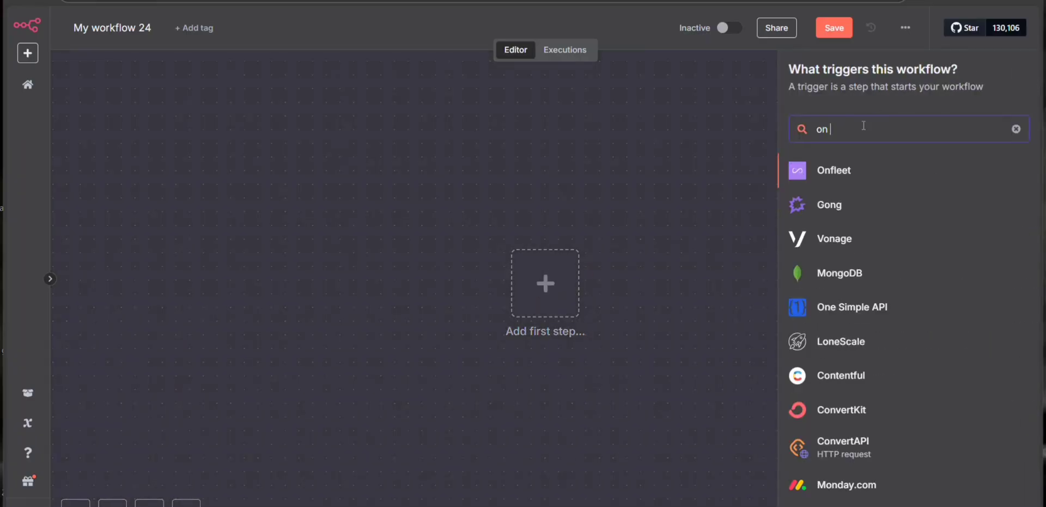
pyautogui.write(' fo')
pyautogui.press('BackSpace')
pyautogui.press('BackSpace')
pyautogui.press('BackSpace')
pyautogui.press('BackSpace')
pyautogui.press('BackSpace')
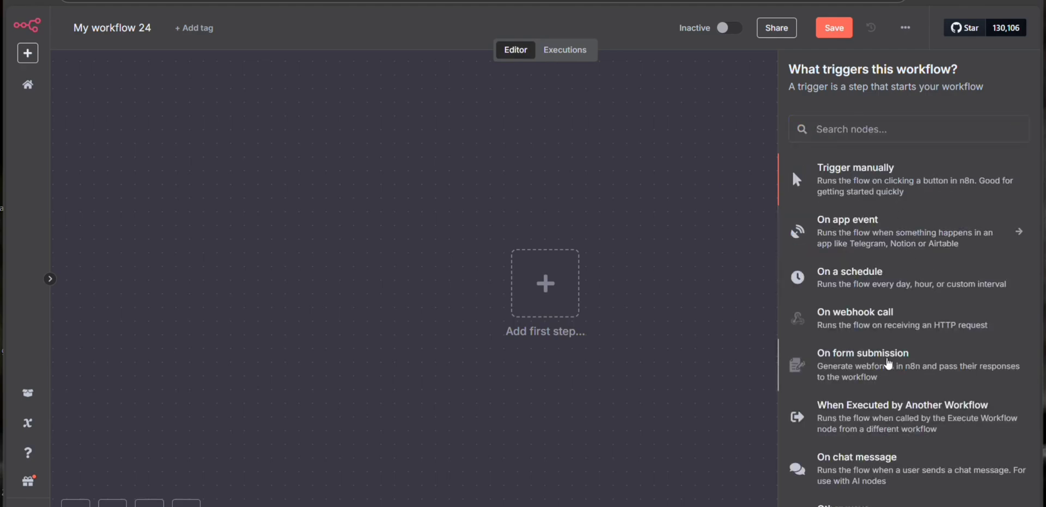
pyautogui.click(880, 364)
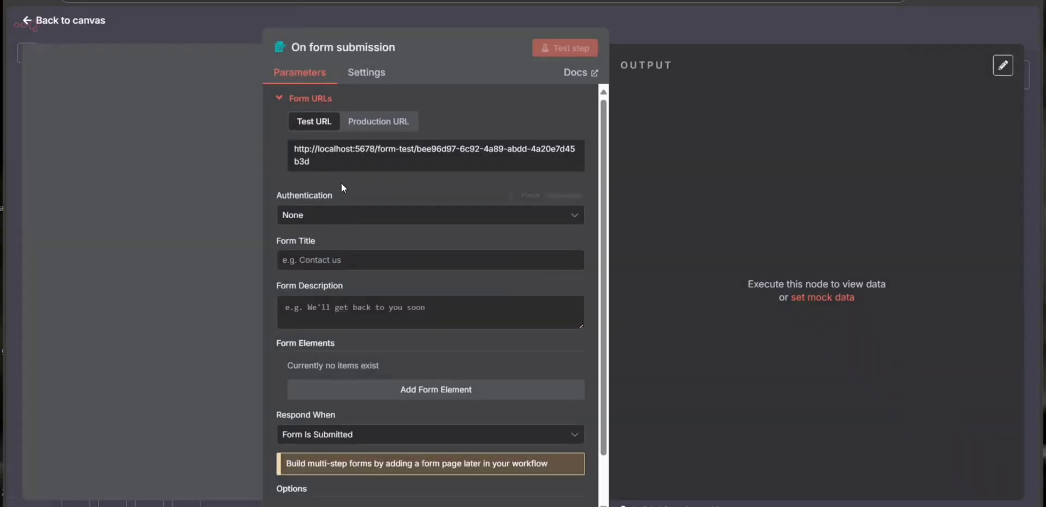
# Set the form title to "enter the place or name of the thing you want to scrape", leaving the description empty.
pyautogui.click(335, 260)
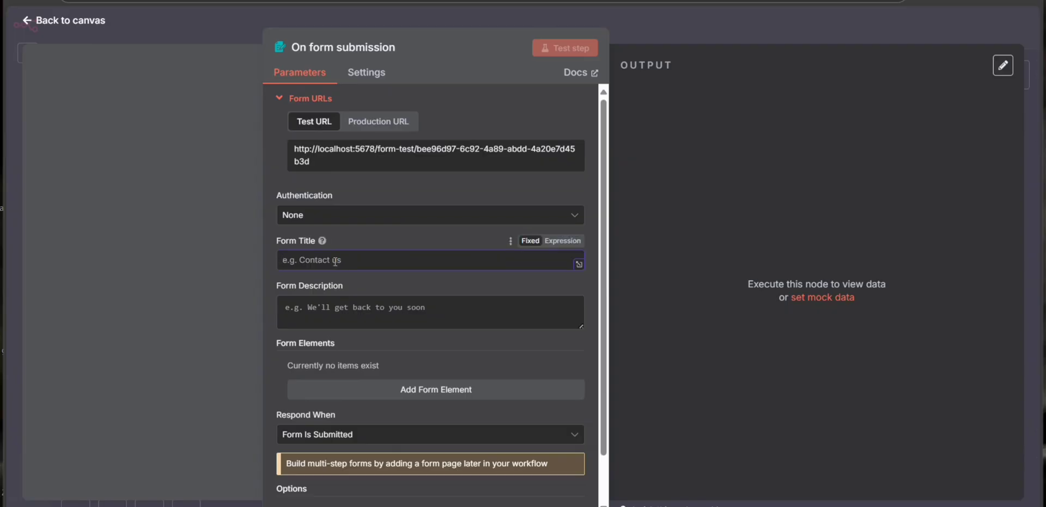
pyautogui.write('enter')
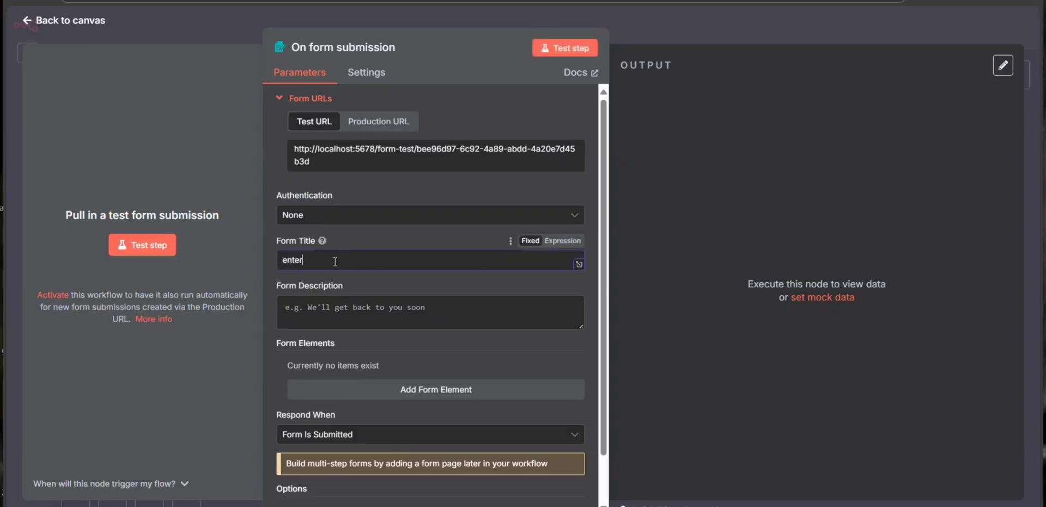
pyautogui.write(' the place or name of the thing ')
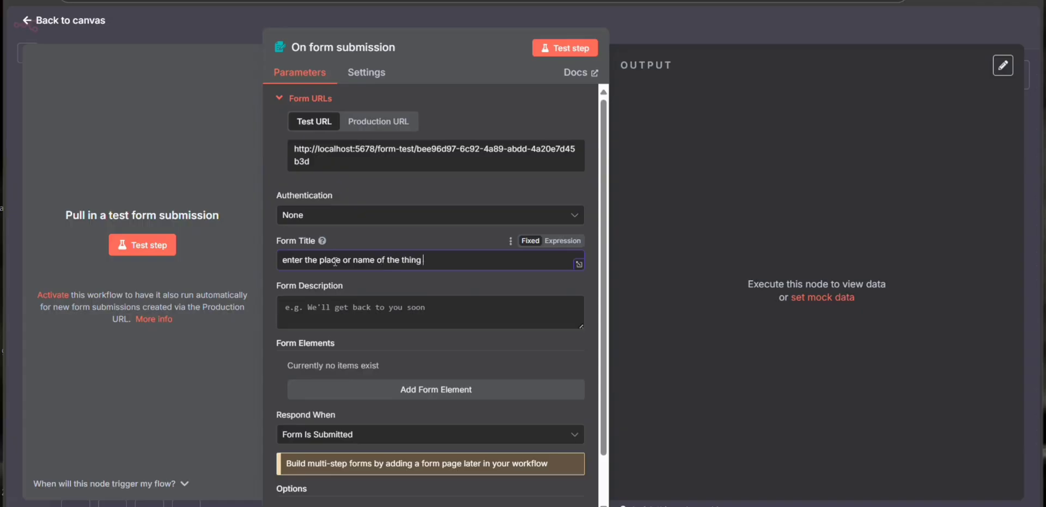
pyautogui.write('you want to scr')
pyautogui.write('pe')
pyautogui.press('BackSpace')
pyautogui.press('BackSpace')
pyautogui.press('BackSpace')
pyautogui.write('ra')
pyautogui.click(308, 316)
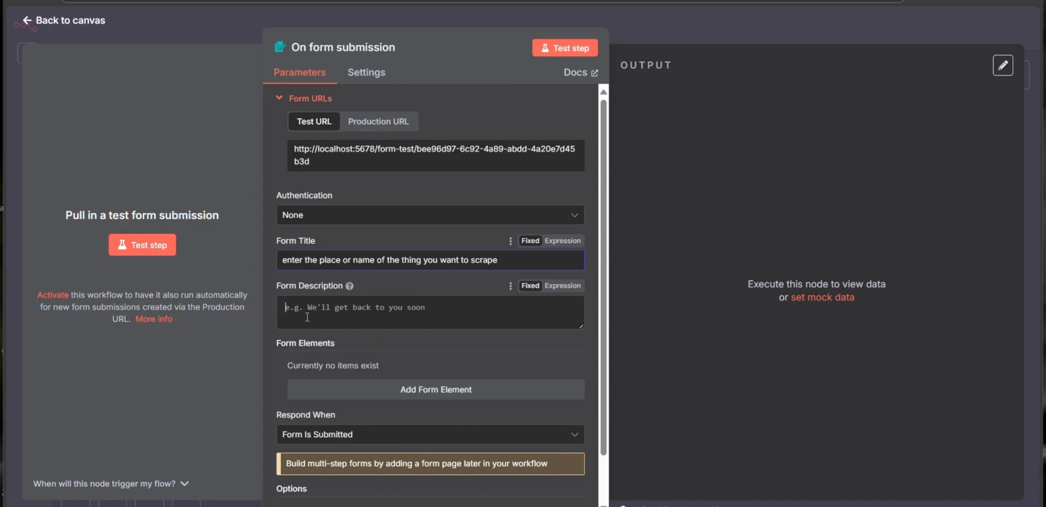
# Add a text form element with the field name "enter the value" and return to the canvas.
pyautogui.scroll(-1, 484, 339)
pyautogui.click(446, 337)
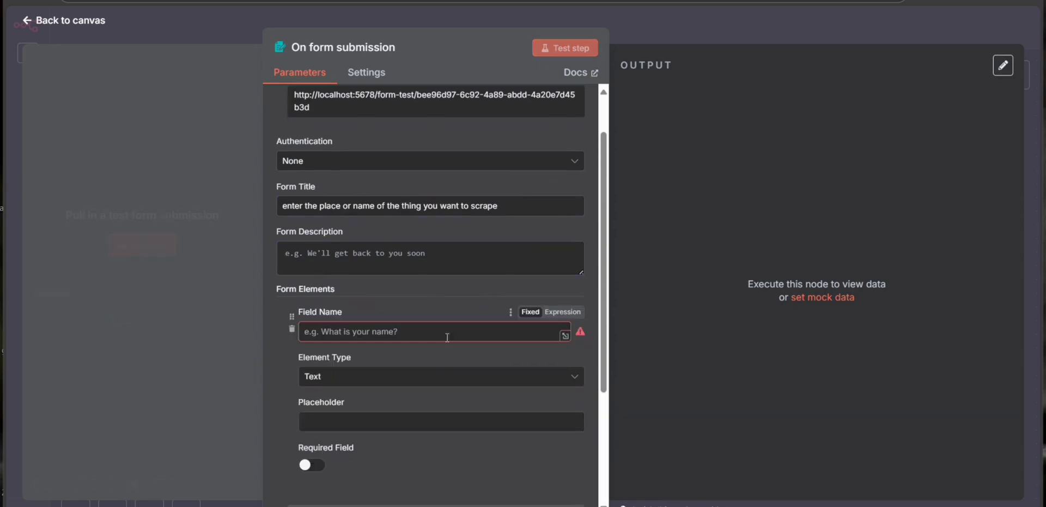
pyautogui.click(406, 332)
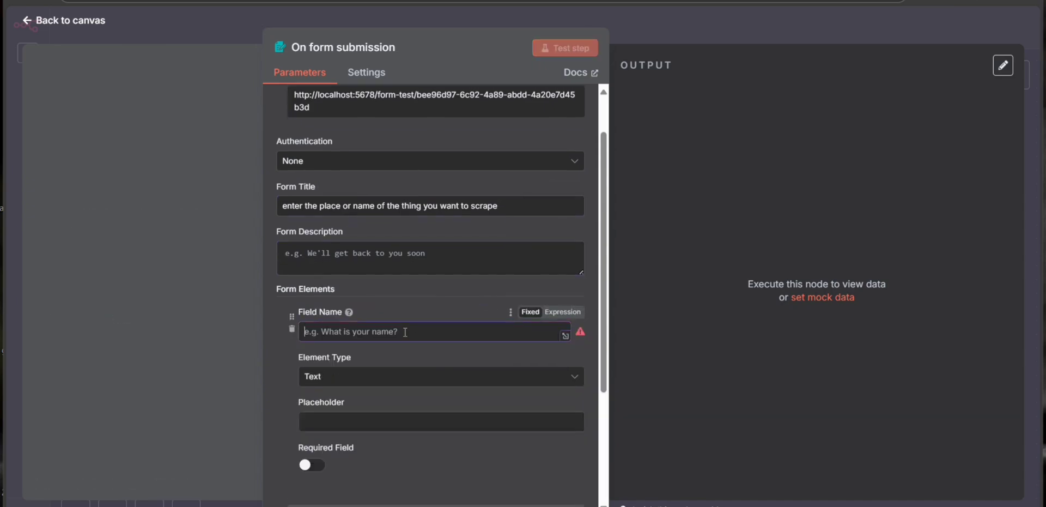
pyautogui.write('enter the value')
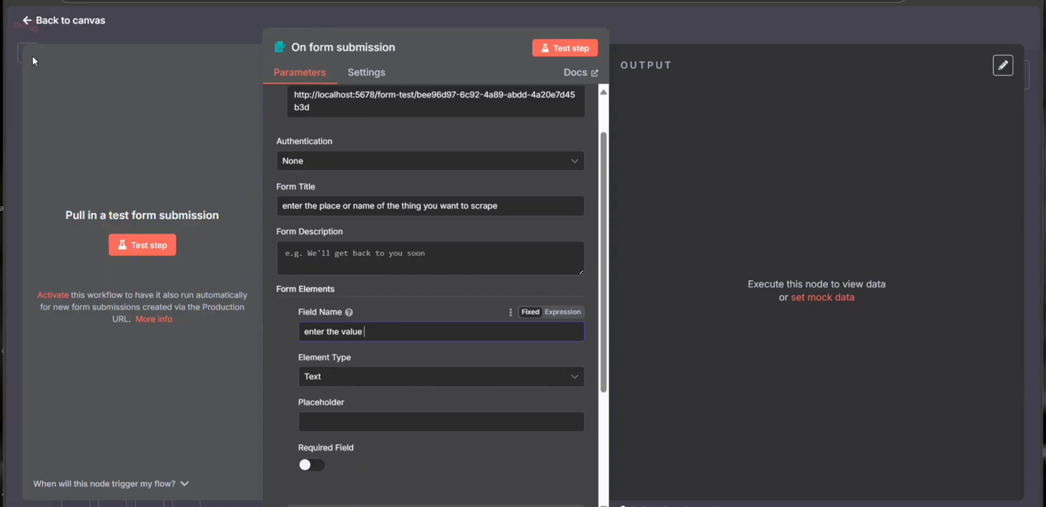
pyautogui.click(109, 21)
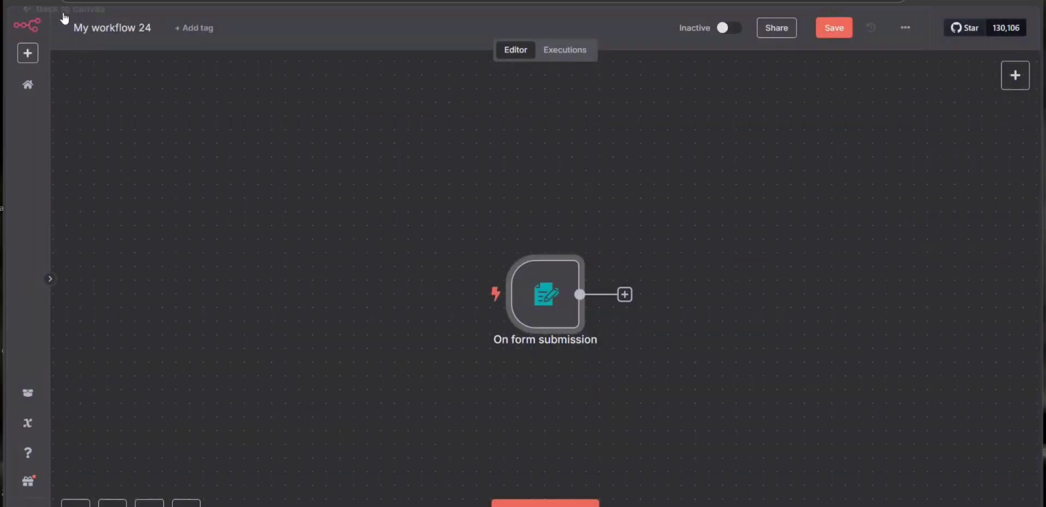
# Add an HTTP Request node after the form trigger and begin editing its URL.
pyautogui.click(624, 295)
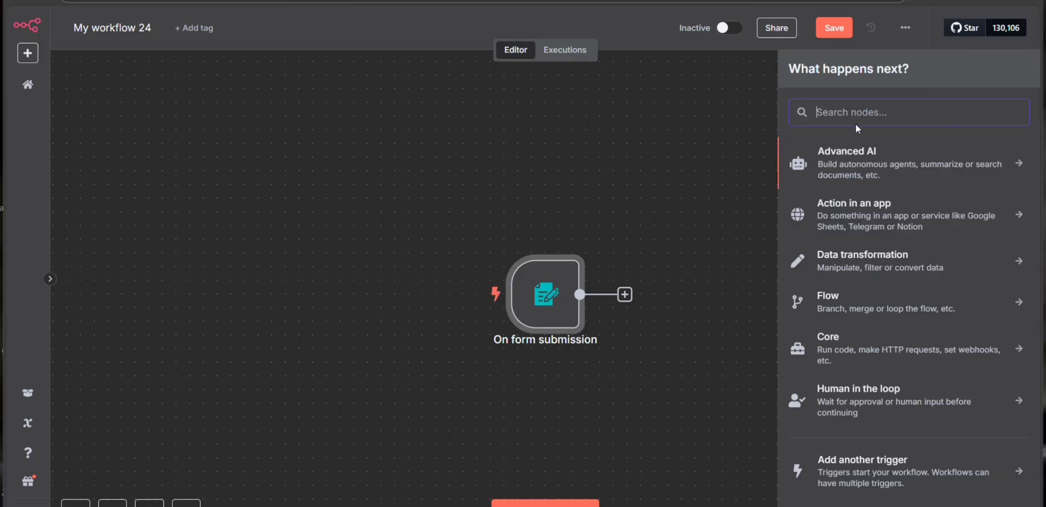
pyautogui.write('htt')
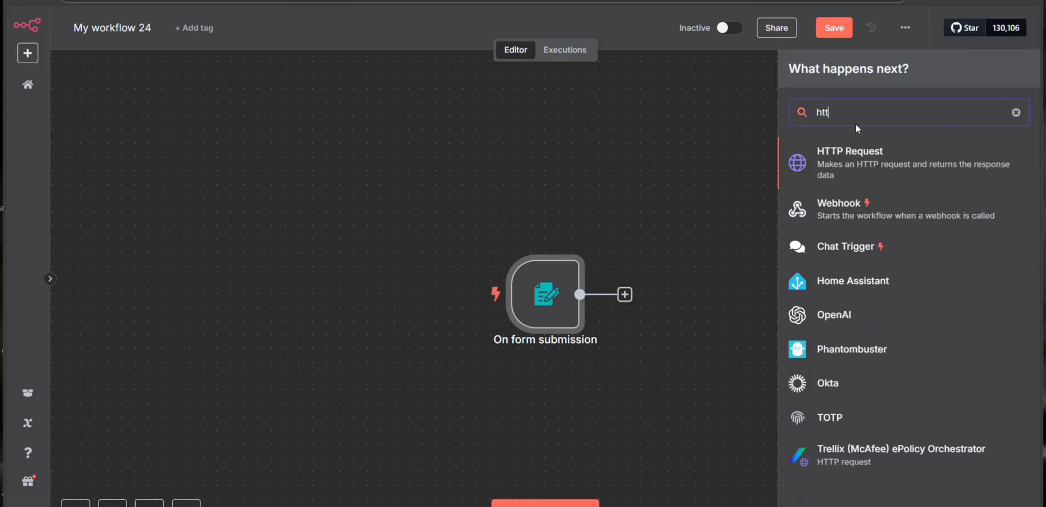
pyautogui.click(881, 154)
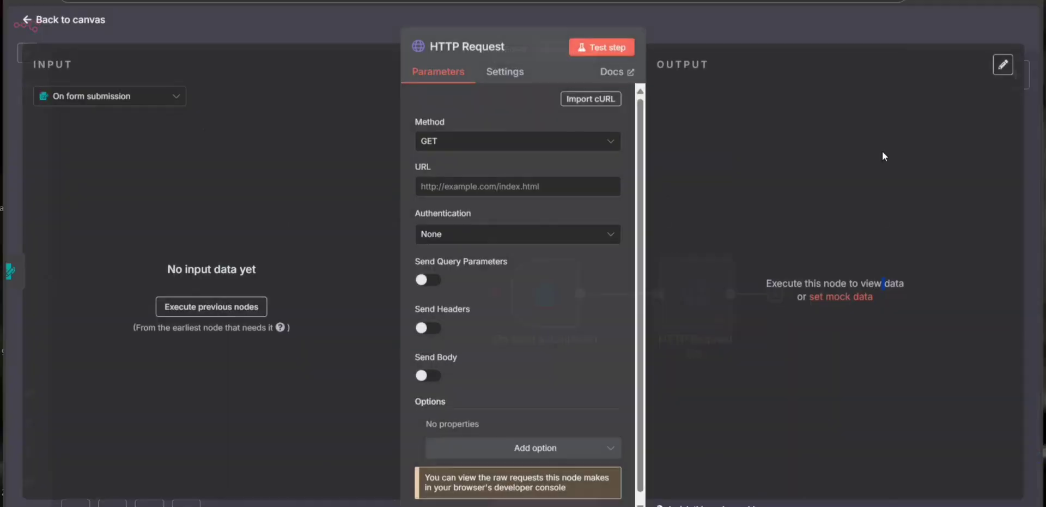
pyautogui.scroll(-1, 455, 165)
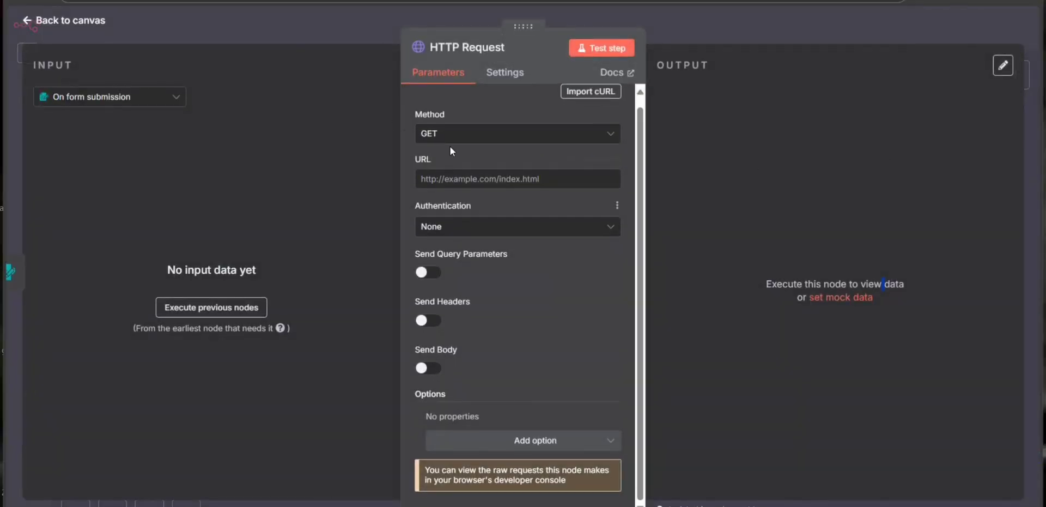
pyautogui.click(483, 185)
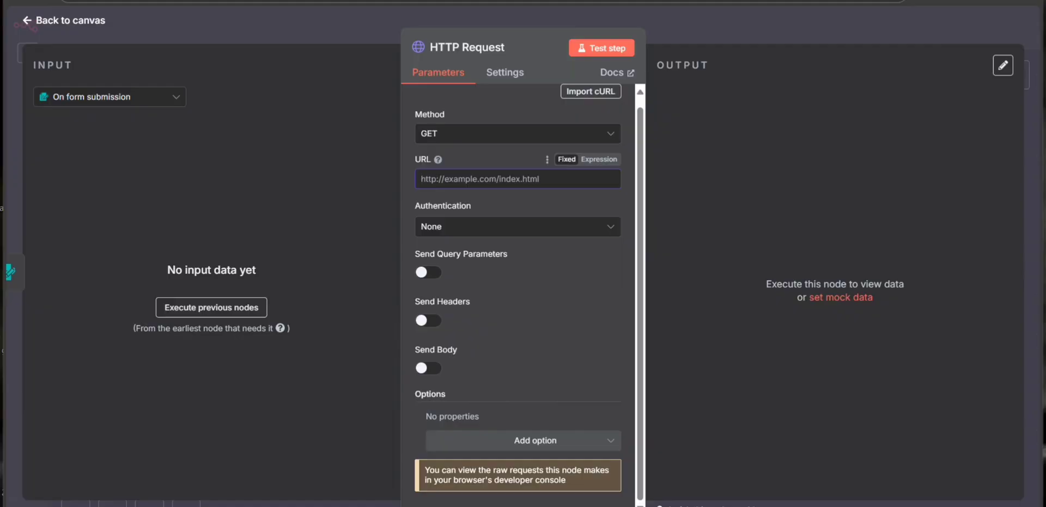
# Search the web for "rapidapi" in a new browser tab and open Rapid's Free Public APIs for Developers page.
pyautogui.hotkey('ctrl', 't')
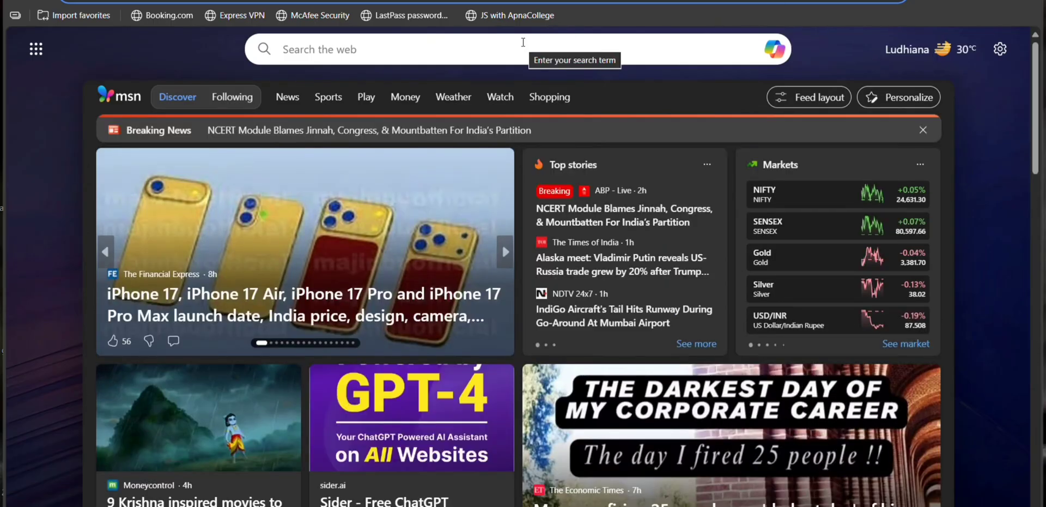
pyautogui.click(515, 47)
pyautogui.write('papi')
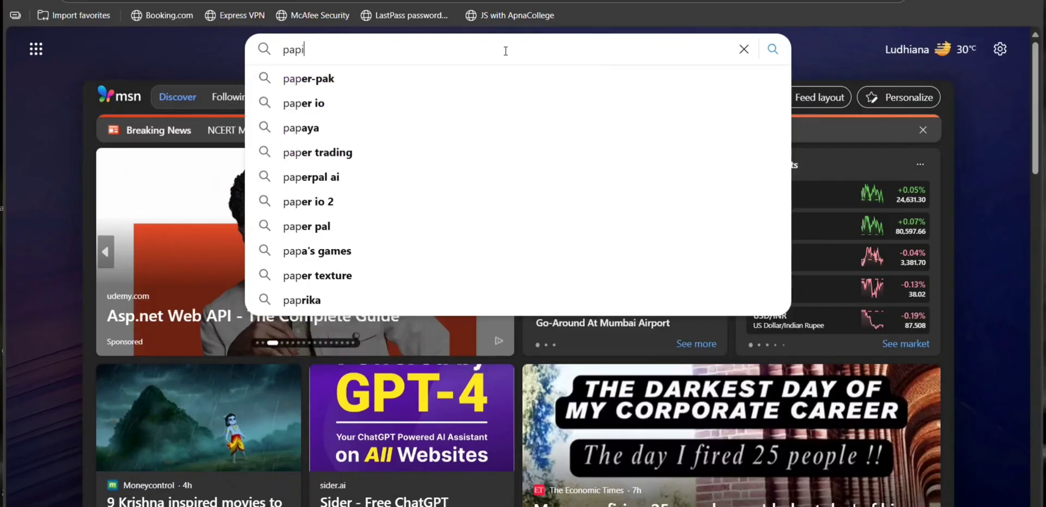
pyautogui.write('dapi')
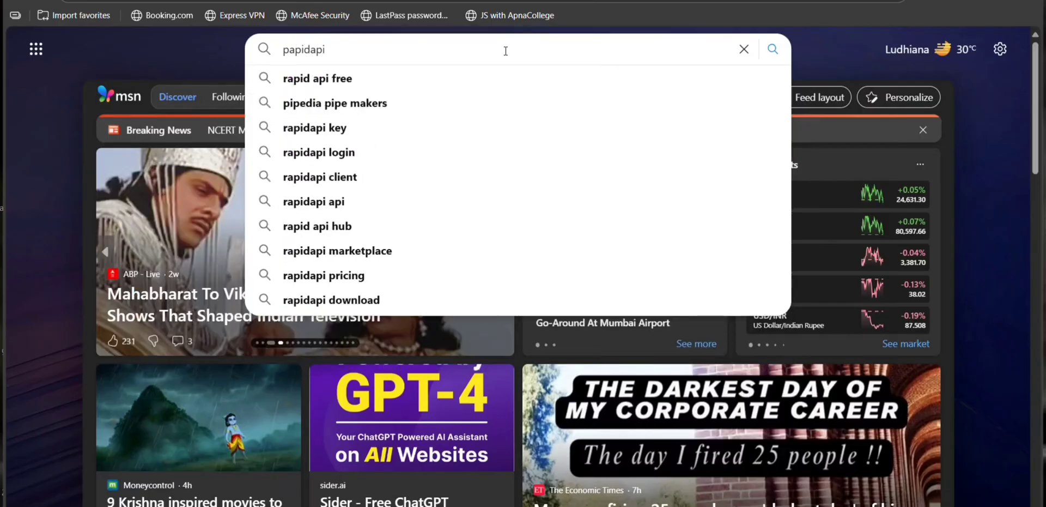
pyautogui.press('Return')
pyautogui.scroll(-4, 183, 303)
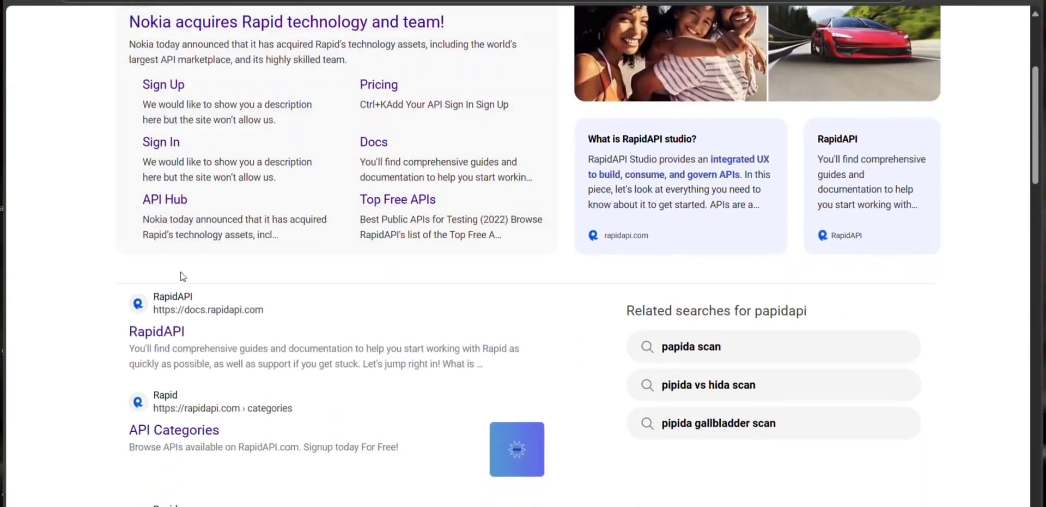
pyautogui.scroll(4, 170, 329)
pyautogui.scroll(-4, 170, 329)
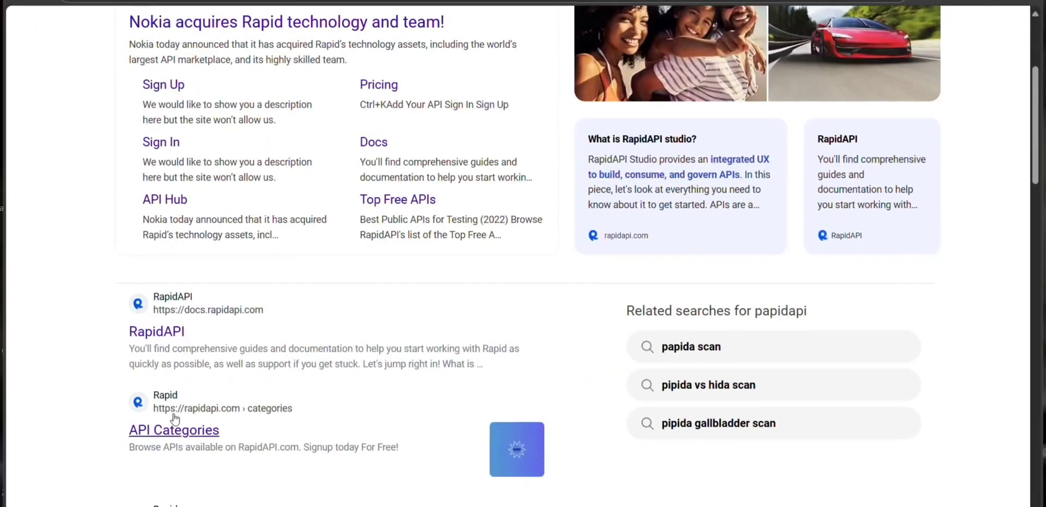
pyautogui.scroll(4, 171, 410)
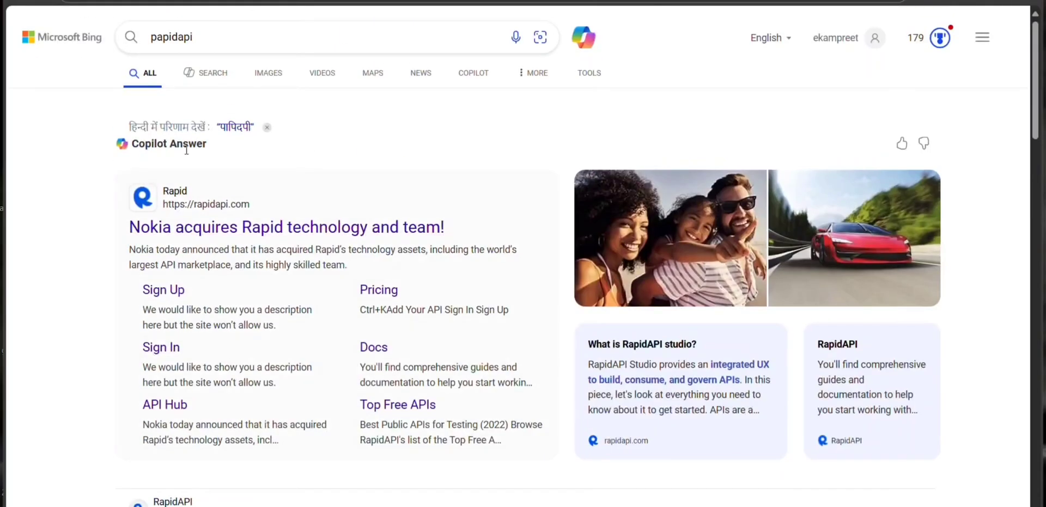
pyautogui.click(157, 40)
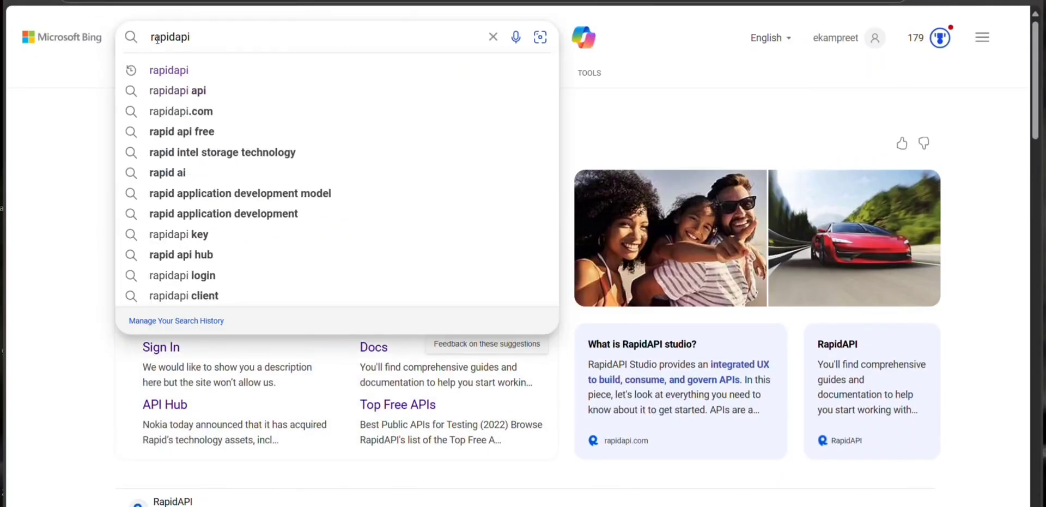
pyautogui.press('Return')
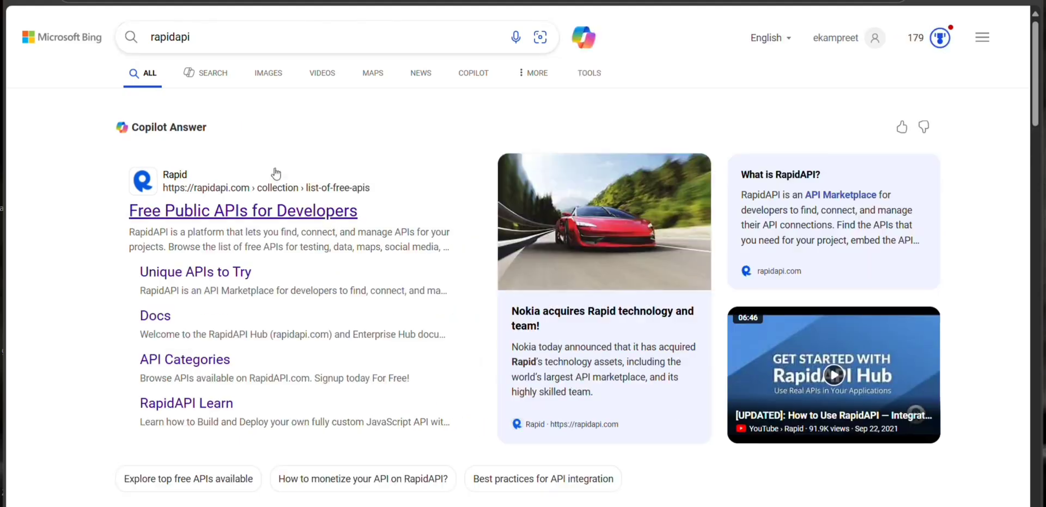
pyautogui.click(272, 211)
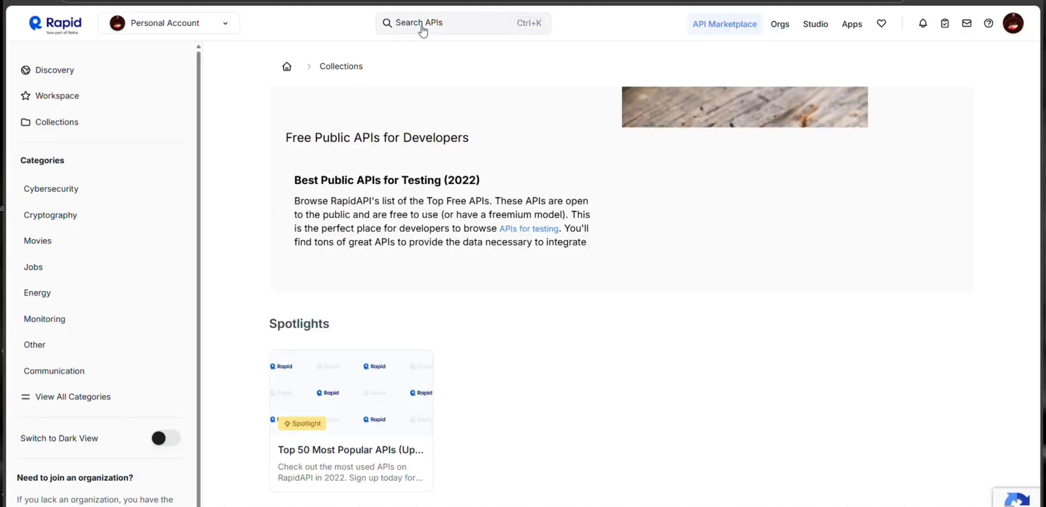
# Search the API marketplace for "google maps scrapper" and open the Google Maps Extractor API.
pyautogui.click(422, 25)
pyautogui.write('go')
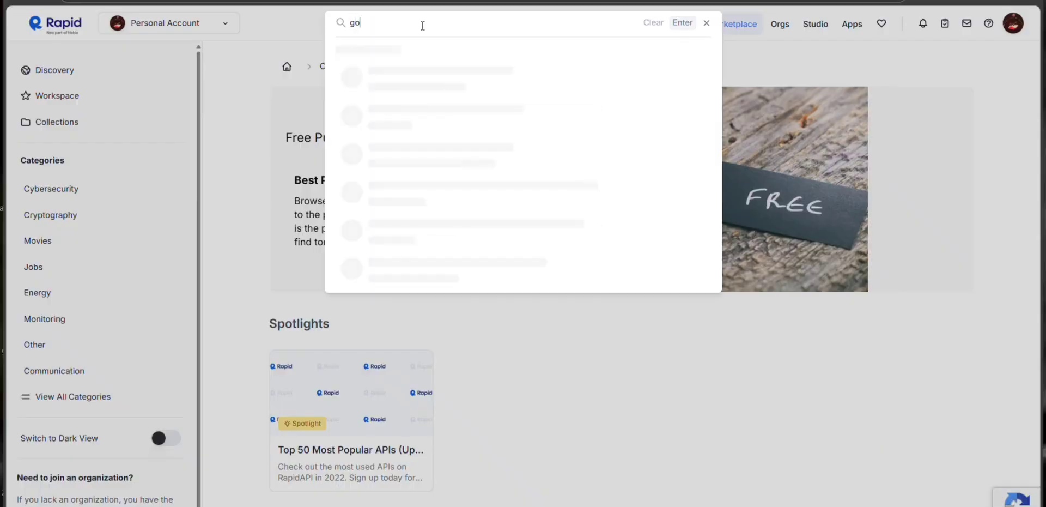
pyautogui.write('ogle maps ')
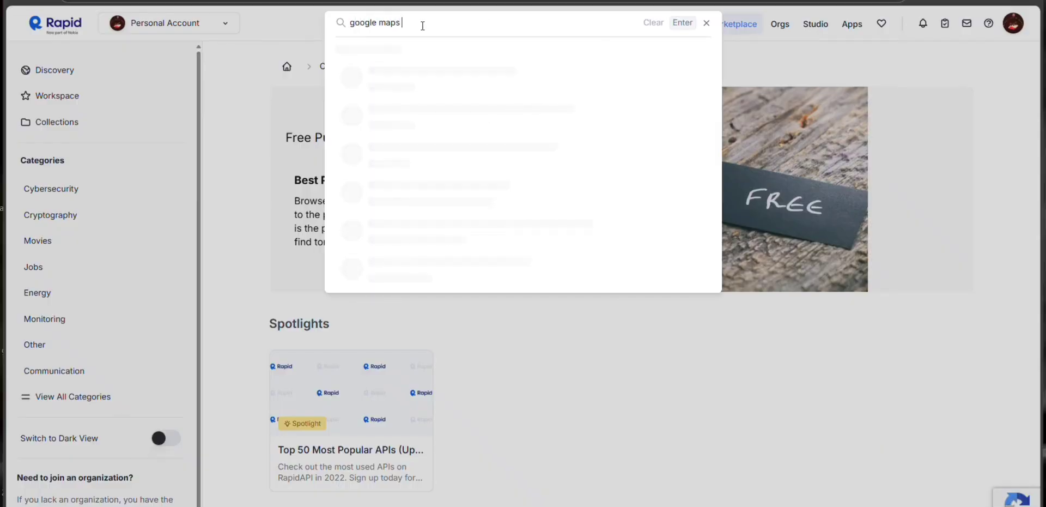
pyautogui.write('scrapper')
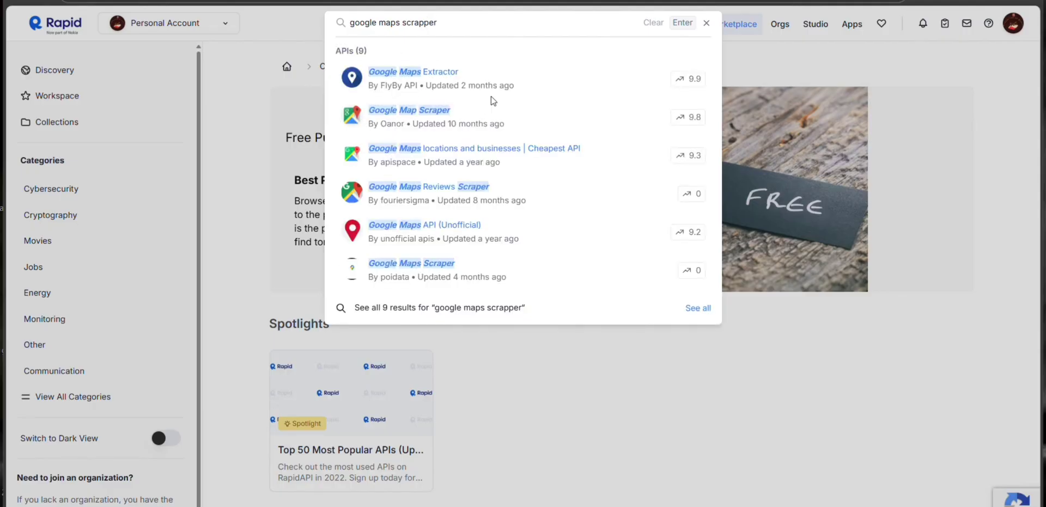
pyautogui.click(496, 94)
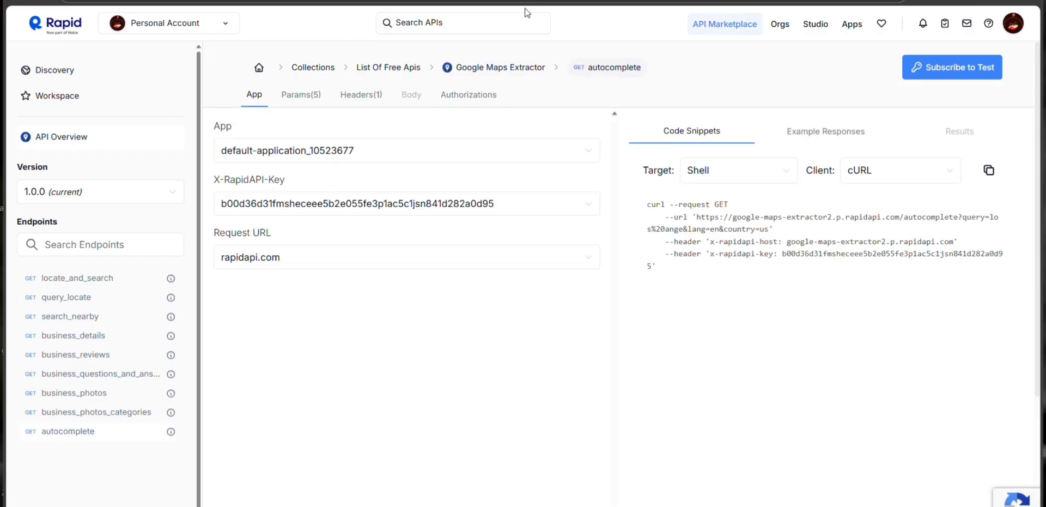
# Search the API marketplace again for "google maps scrapper" and open the Google Map Scraper API.
pyautogui.click(485, 23)
pyautogui.write('google a')
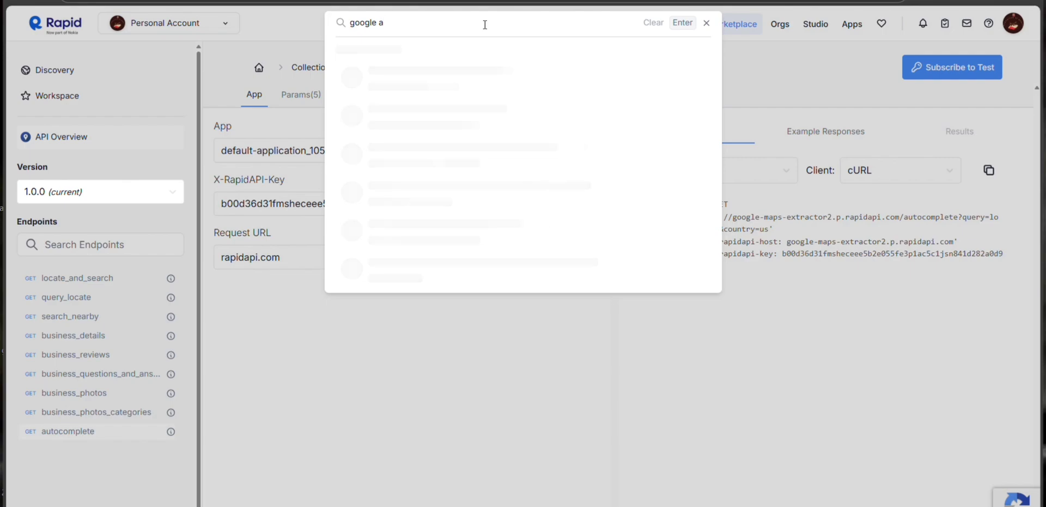
pyautogui.press('BackSpace')
pyautogui.write('maps')
pyautogui.write(' sc')
pyautogui.press('BackSpace')
pyautogui.write('scrapper')
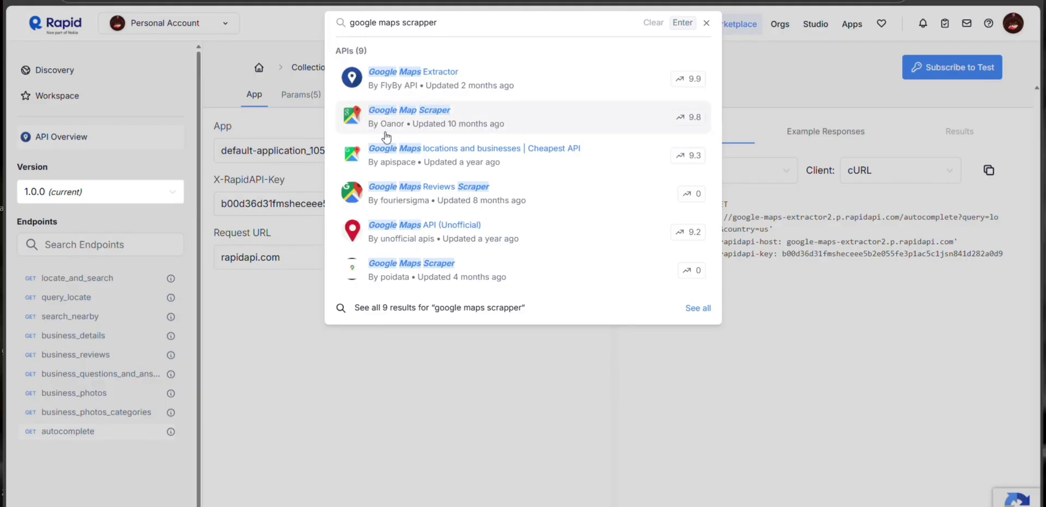
pyautogui.click(420, 126)
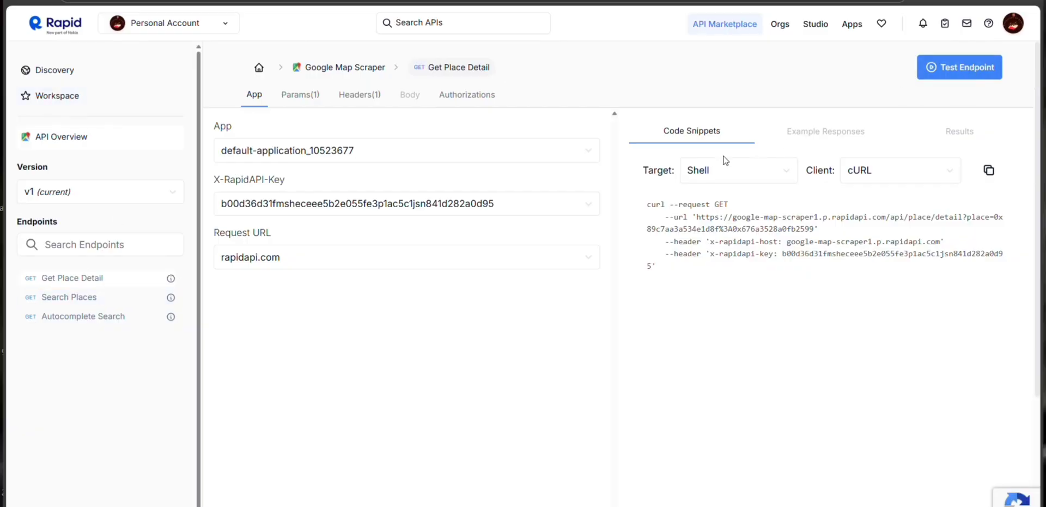
# Test the Search Places endpoint and bring back its code snippets.
pyautogui.click(123, 298)
pyautogui.click(997, 62)
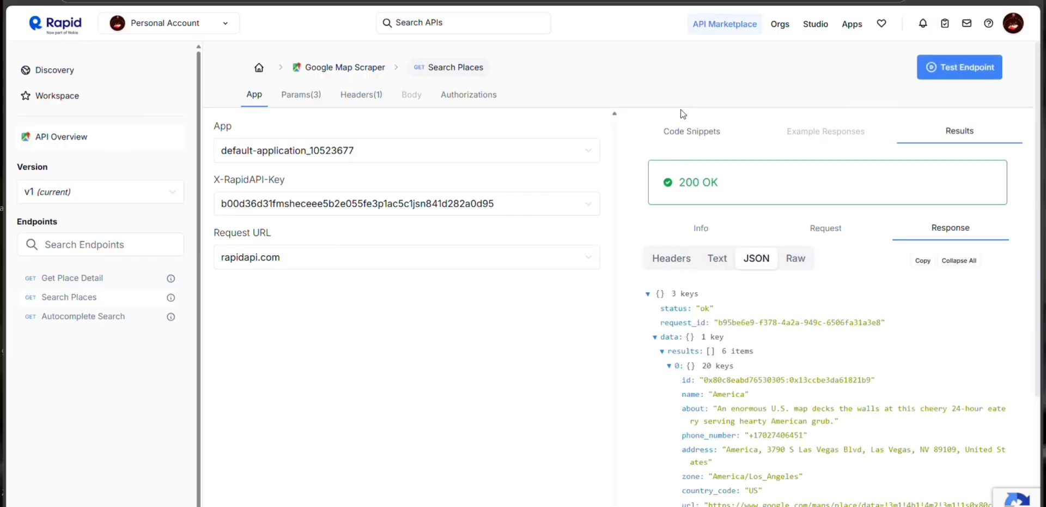
pyautogui.click(684, 128)
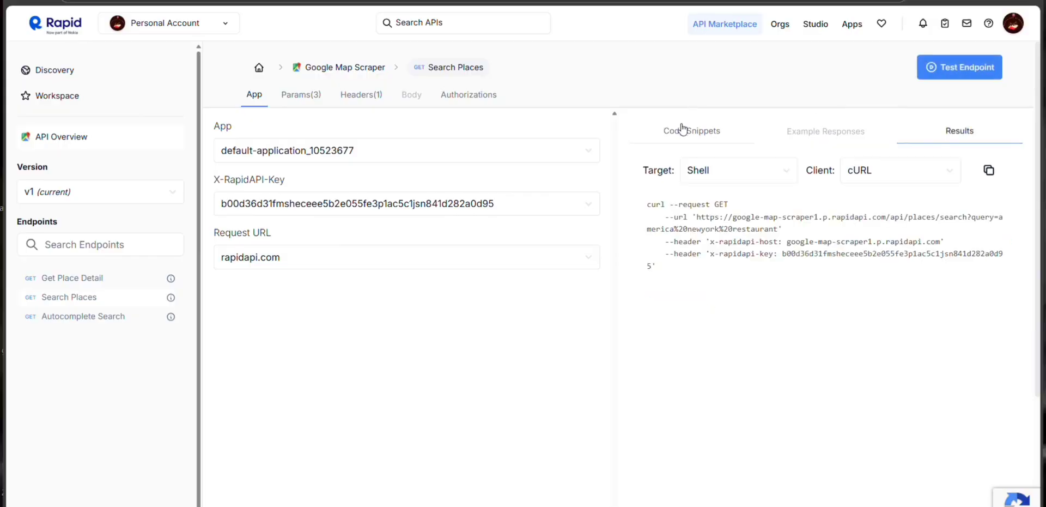
# Copy the Search Places request as a code snippet with Shell as target and cURL as client.
pyautogui.click(697, 170)
pyautogui.click(712, 171)
pyautogui.click(883, 171)
pyautogui.click(888, 173)
pyautogui.click(988, 171)
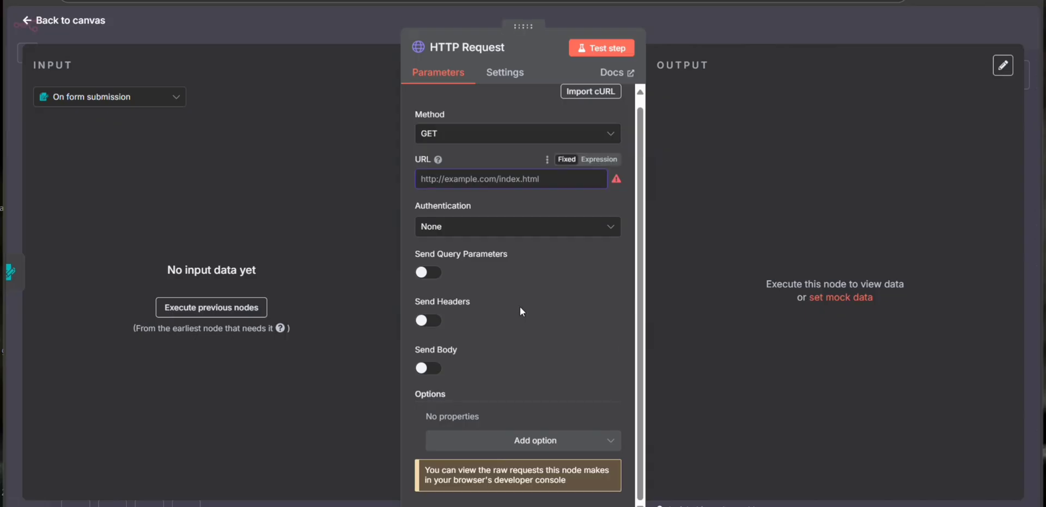
# In n8n, replace the HTTP Request node's cURL import text with the copied Search Places command, including its RapidAPI key, and import it.
pyautogui.click(590, 91)
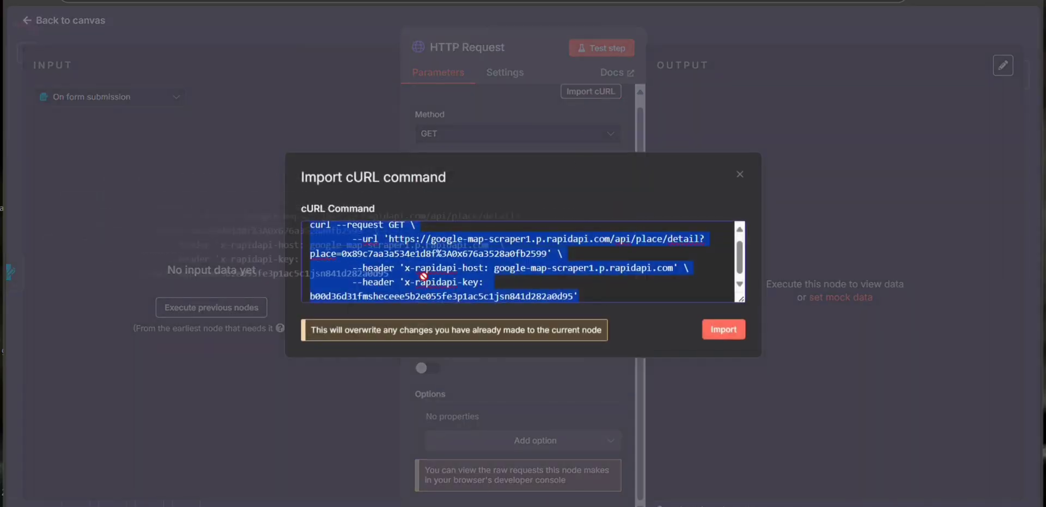
pyautogui.press('BackSpace')
pyautogui.hotkey('ctrl', 'v')
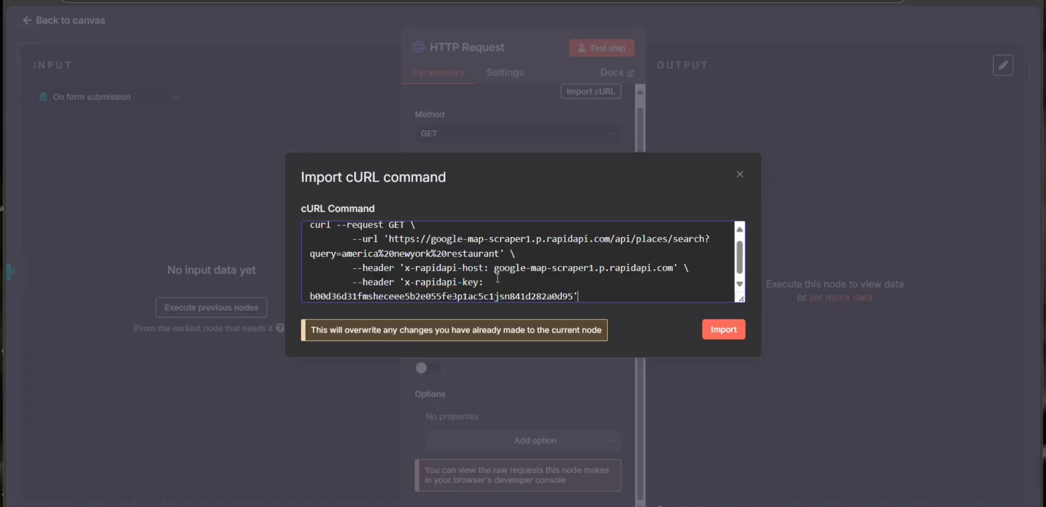
pyautogui.click(715, 330)
# Examine the imported query and header parameters of the HTTP Request node and return to the canvas.
pyautogui.scroll(-8, 521, 157)
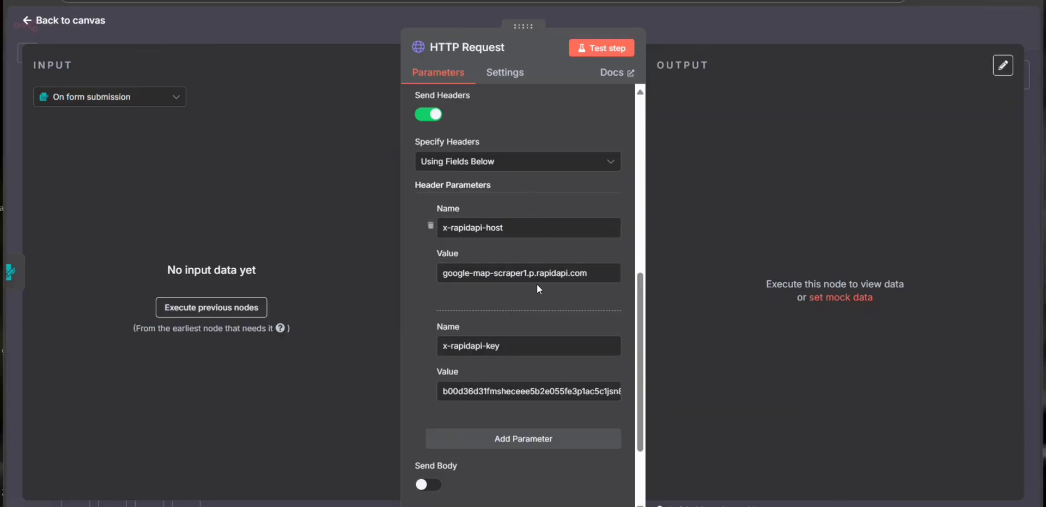
pyautogui.scroll(-3, 537, 284)
pyautogui.scroll(10, 534, 285)
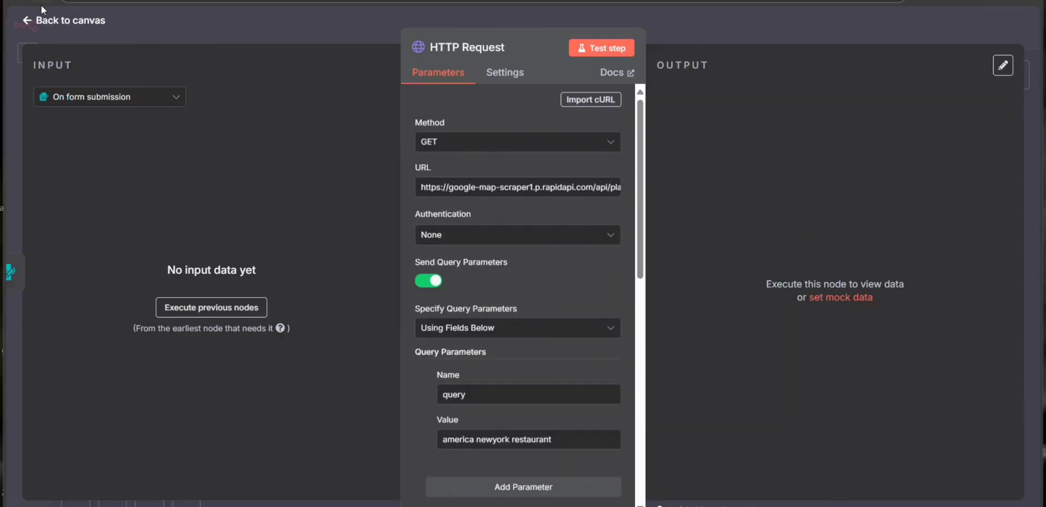
pyautogui.click(26, 21)
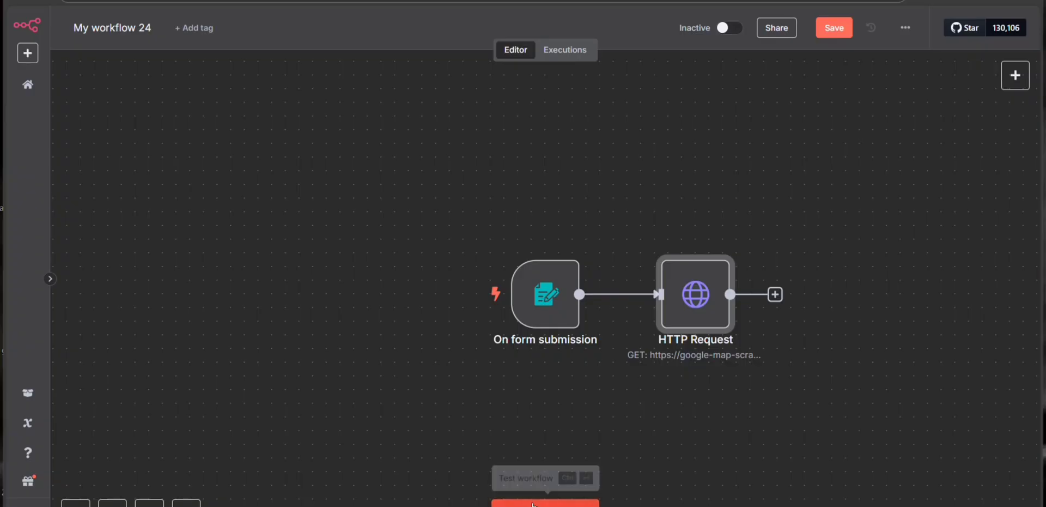
pyautogui.doubleClick(700, 286)
pyautogui.scroll(-6, 549, 266)
pyautogui.scroll(3, 548, 262)
pyautogui.moveTo(553, 234); pyautogui.dragTo(443, 230)
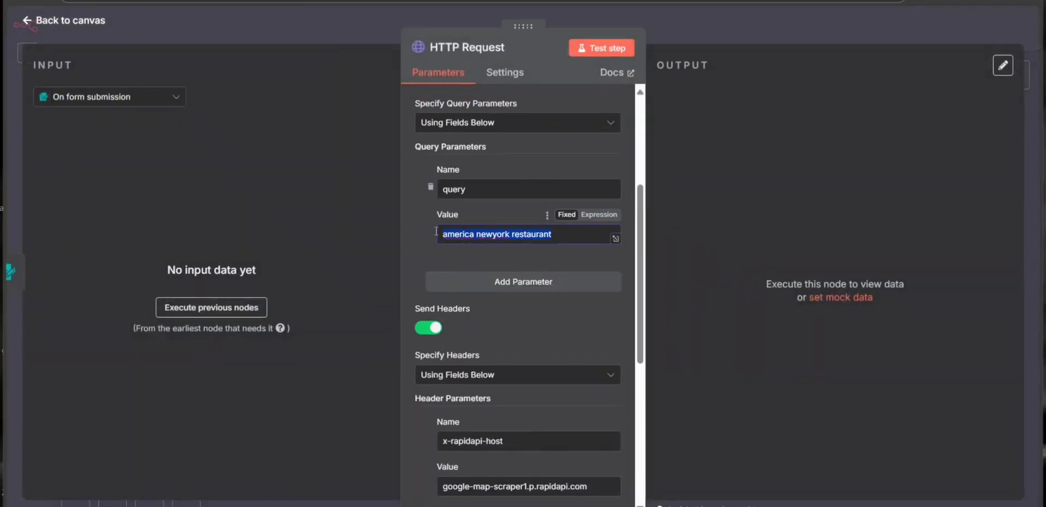
pyautogui.click(90, 22)
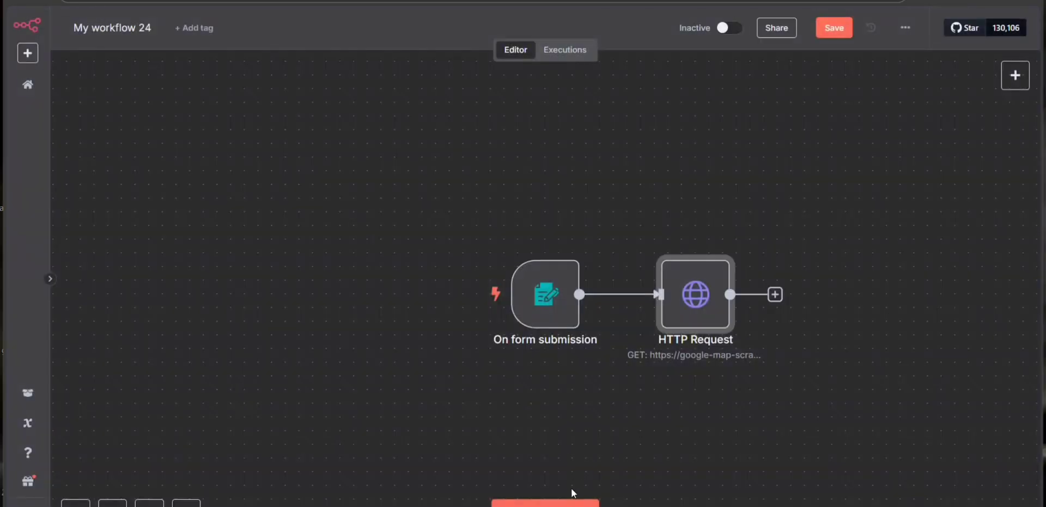
# Run the workflow, submit the test form with the value "mcdonalds in india" and close the form window.
pyautogui.click(568, 501)
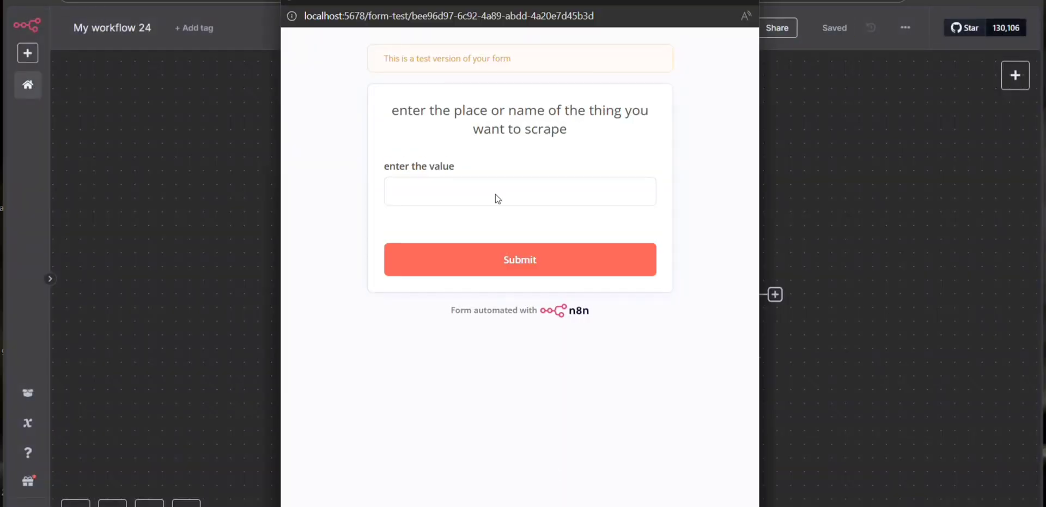
pyautogui.click(465, 193)
pyautogui.write('mcdonal')
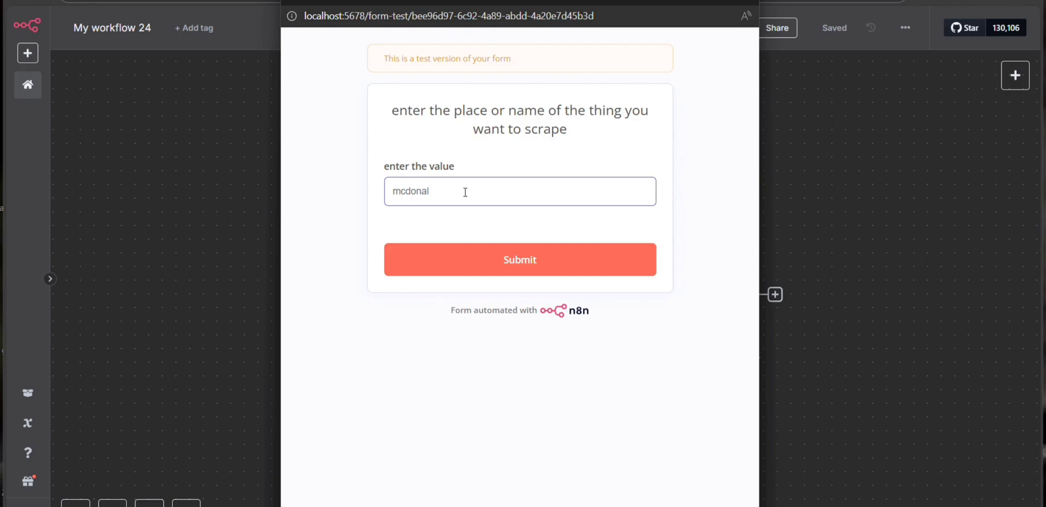
pyautogui.write('ds in india')
pyautogui.click(553, 263)
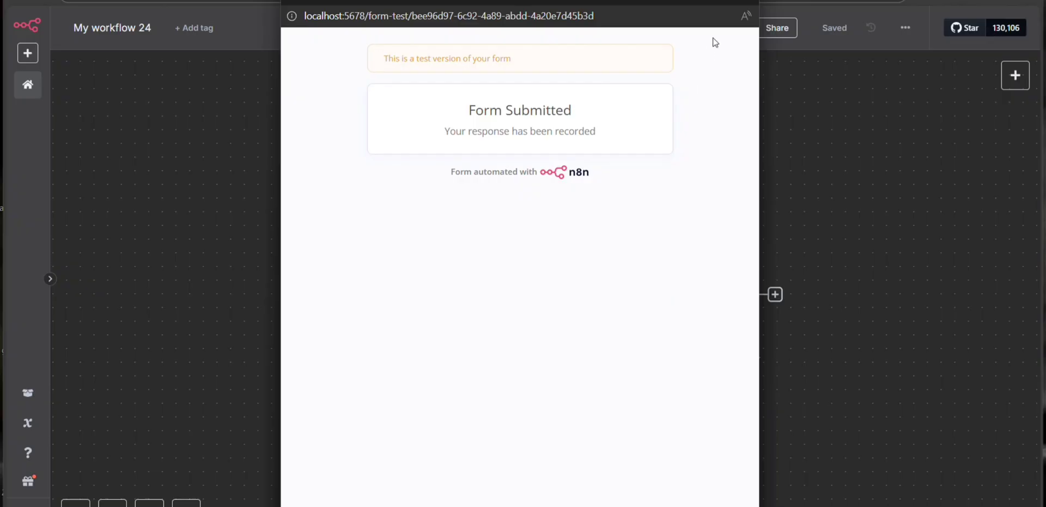
pyautogui.click(743, 2)
# Replace the HTTP Request node's query parameter value with the form input expression {{ $json["enter the value "] }}.
pyautogui.doubleClick(703, 298)
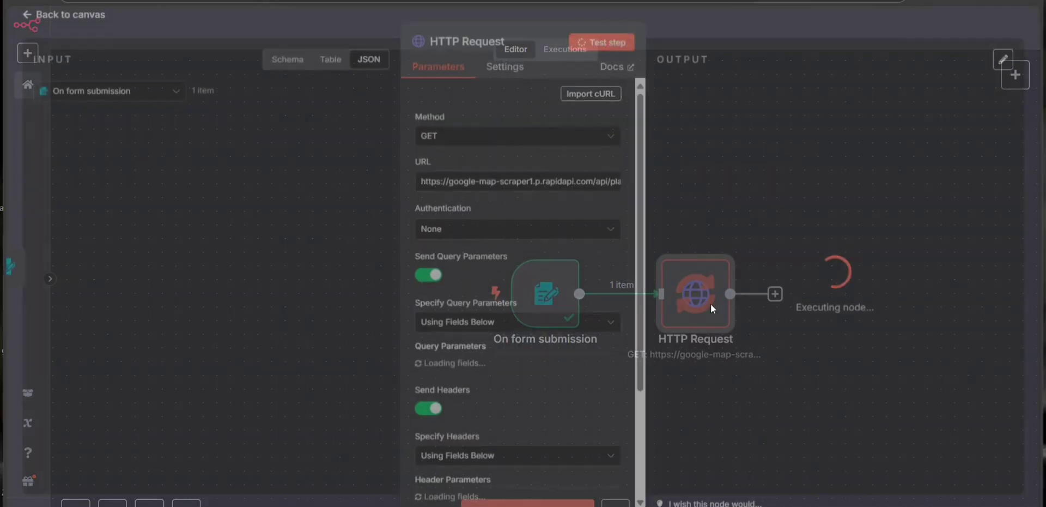
pyautogui.scroll(-6, 809, 306)
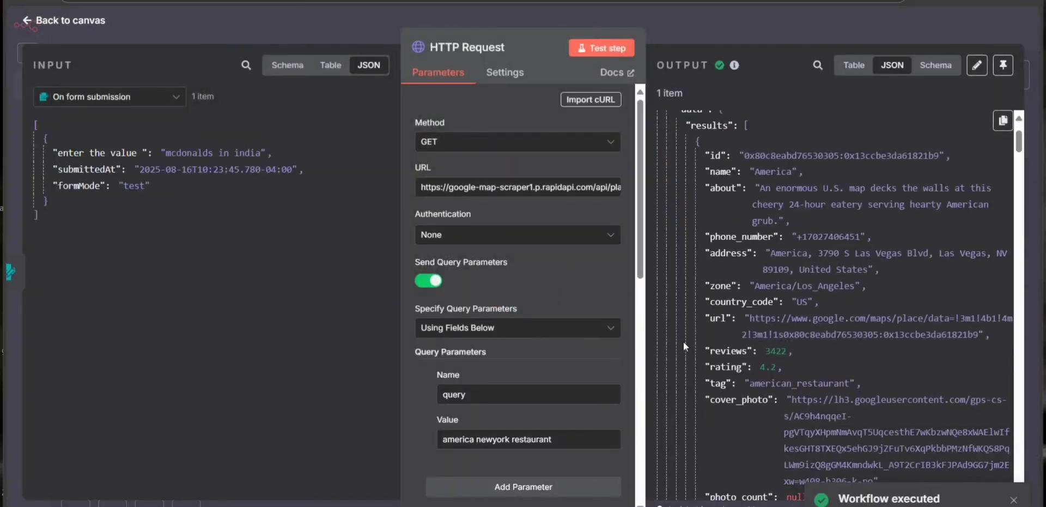
pyautogui.scroll(-4, 492, 391)
pyautogui.moveTo(563, 236); pyautogui.dragTo(426, 237)
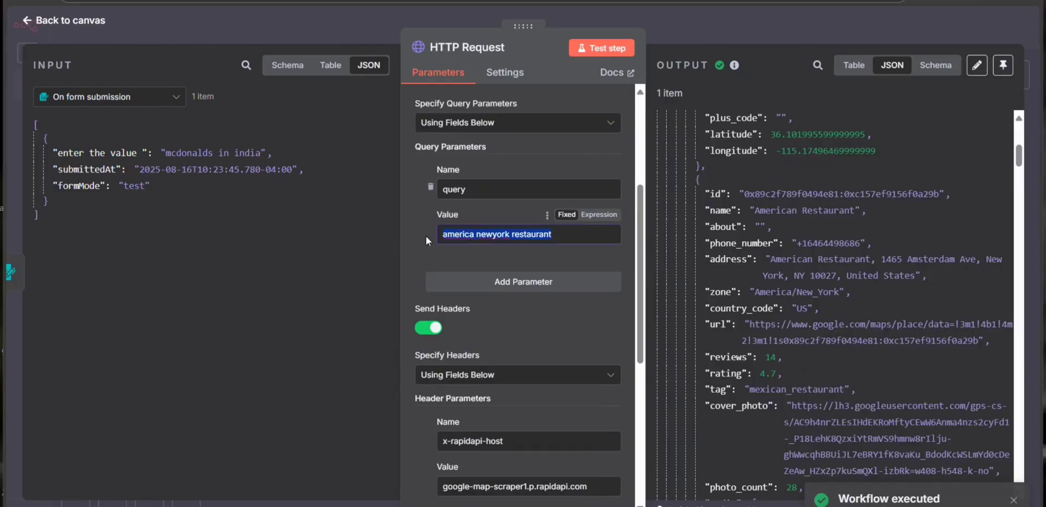
pyautogui.click(588, 215)
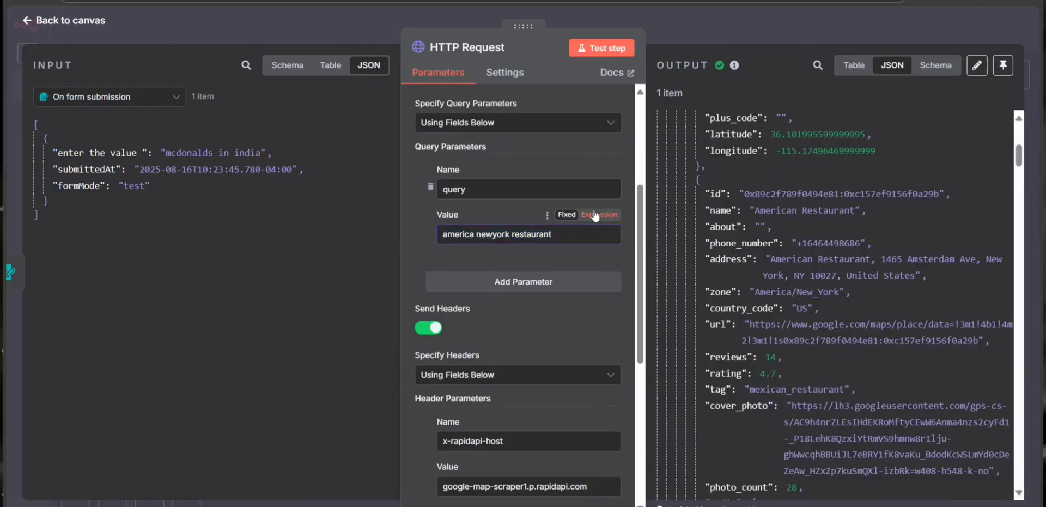
pyautogui.moveTo(581, 244); pyautogui.dragTo(432, 237)
pyautogui.press('BackSpace')
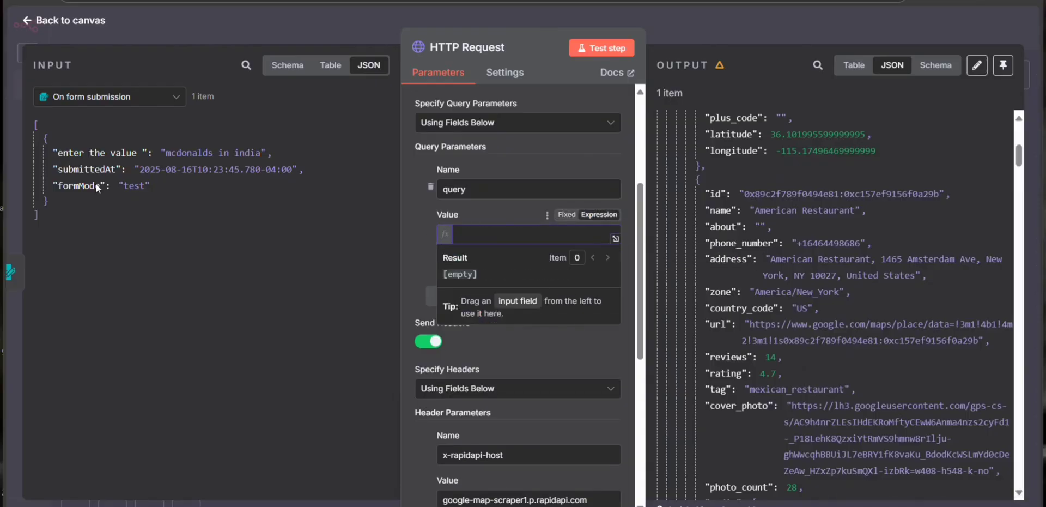
pyautogui.moveTo(73, 153); pyautogui.dragTo(539, 236)
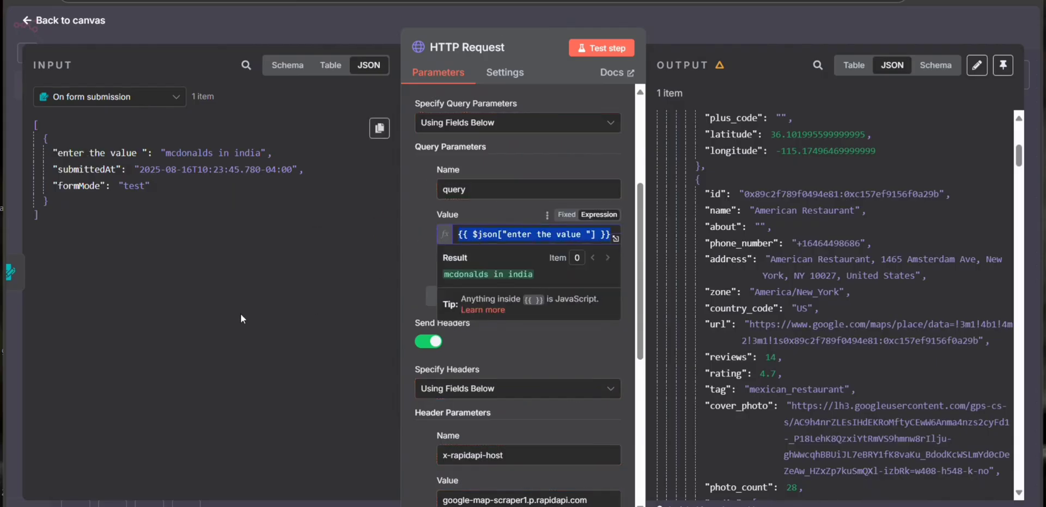
# Test the HTTP Request node with the form-driven query, review the places in its output and return to the canvas.
pyautogui.click(602, 49)
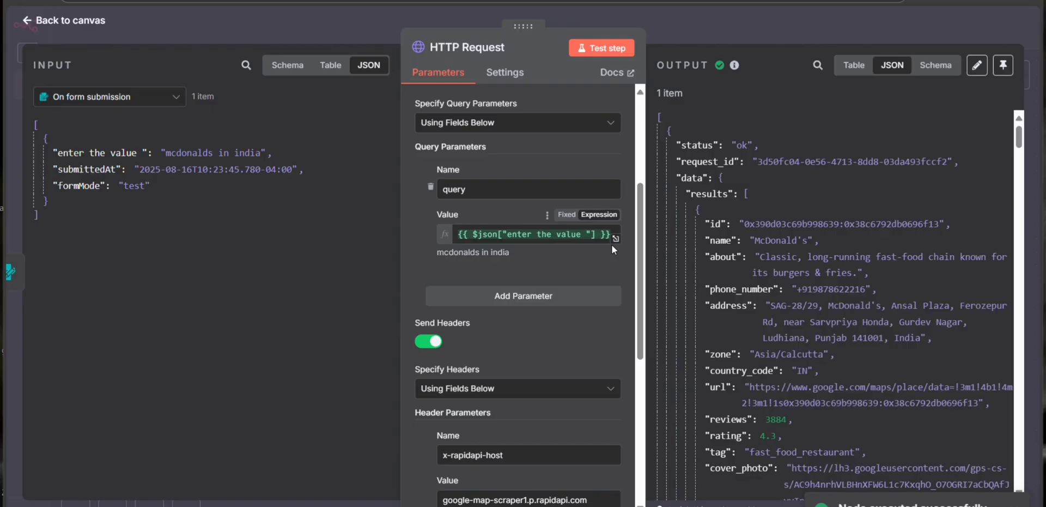
pyautogui.scroll(-2, 806, 210)
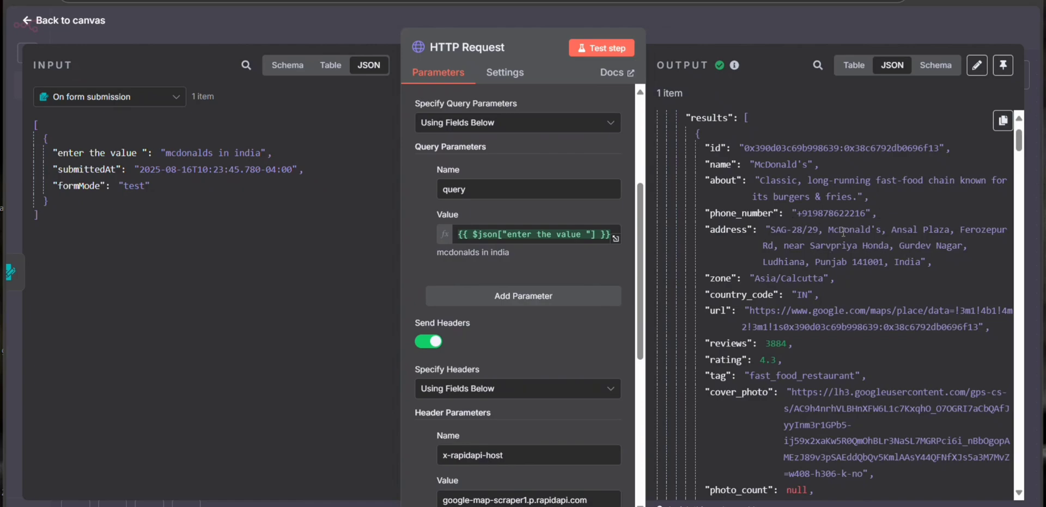
pyautogui.scroll(-4, 822, 265)
pyautogui.scroll(-3, 747, 297)
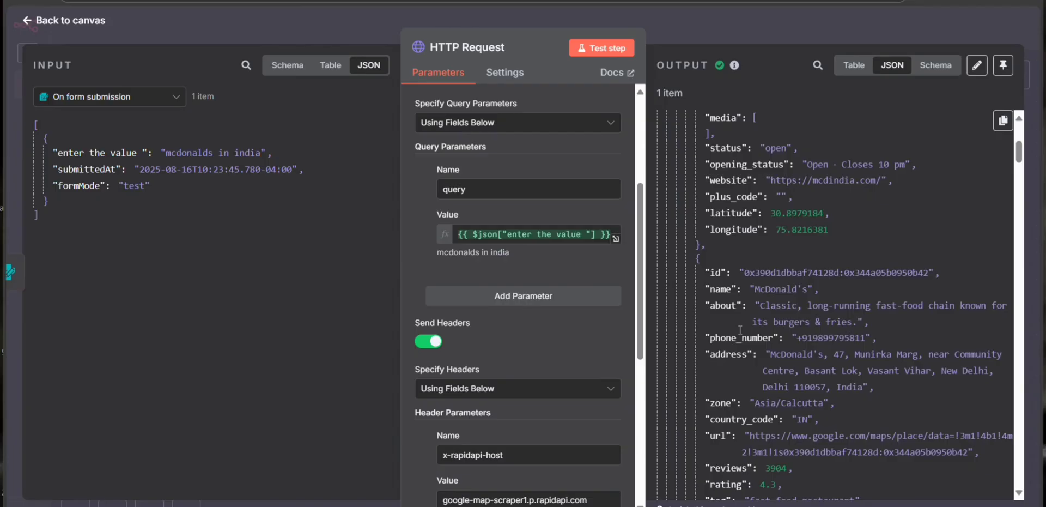
pyautogui.scroll(-10, 698, 313)
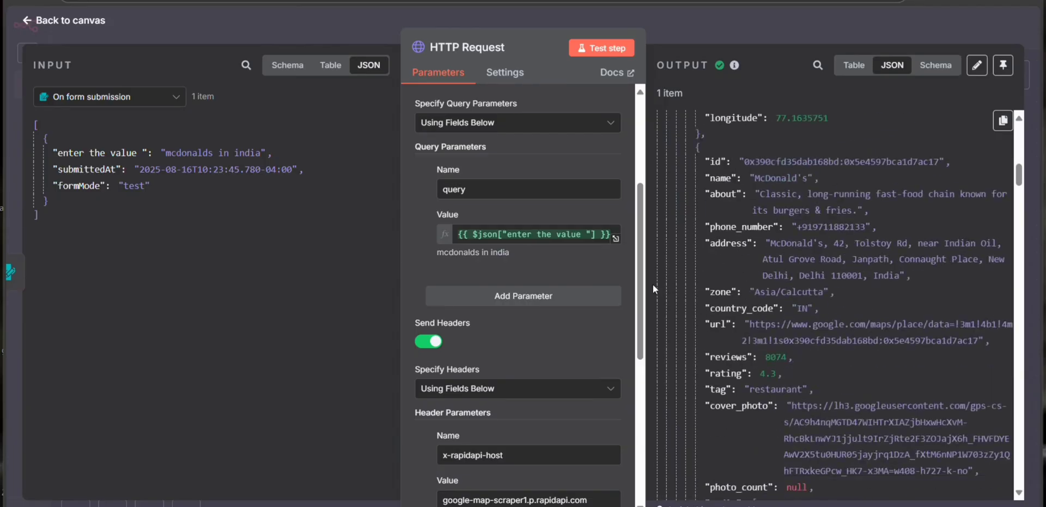
pyautogui.click(75, 24)
# Add a Split Out node after the HTTP Request node.
pyautogui.click(798, 295)
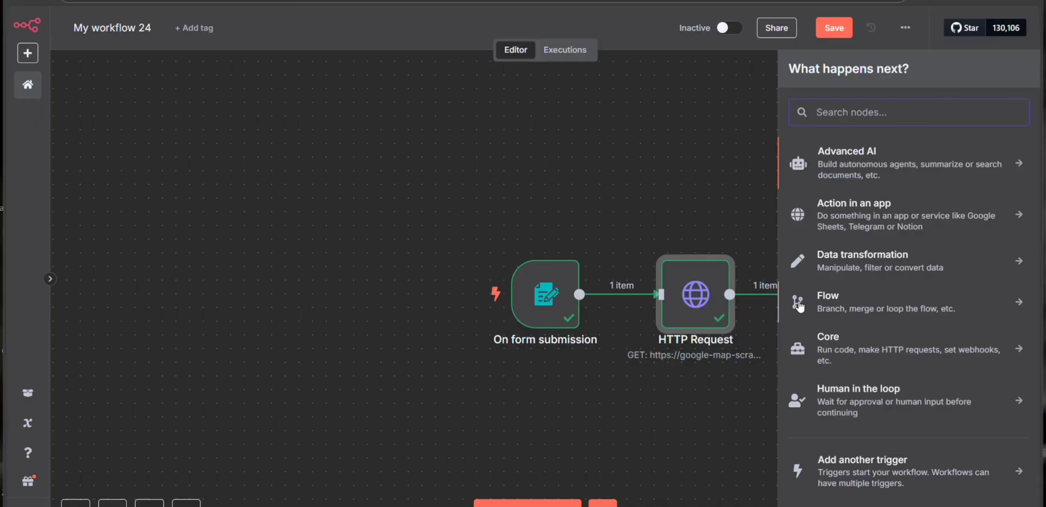
pyautogui.write('spli')
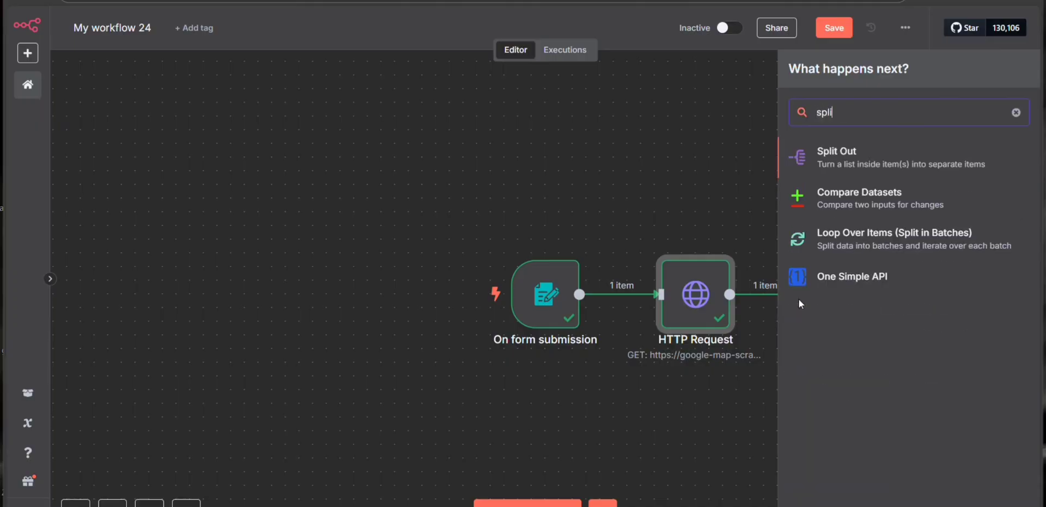
pyautogui.click(854, 154)
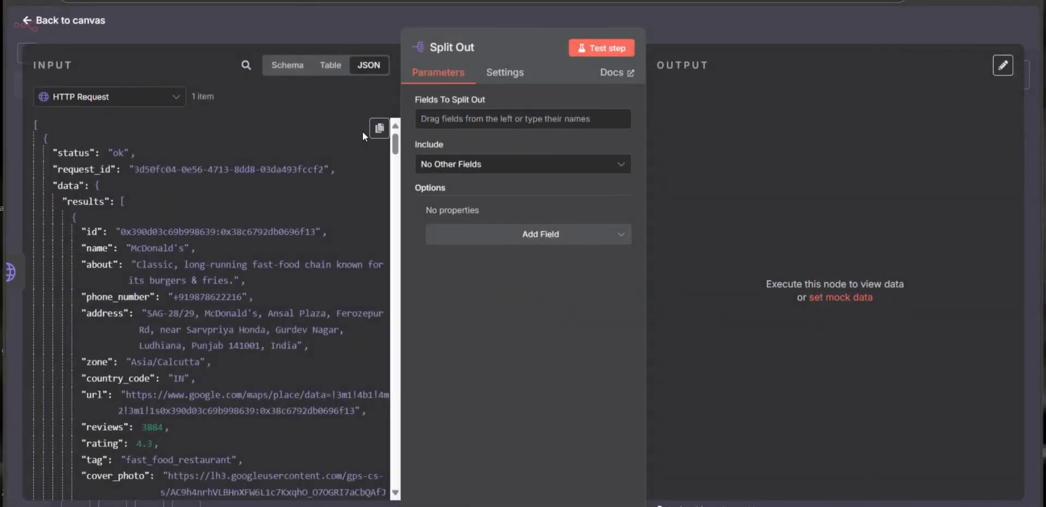
pyautogui.moveTo(50, 136); pyautogui.dragTo(107, 191)
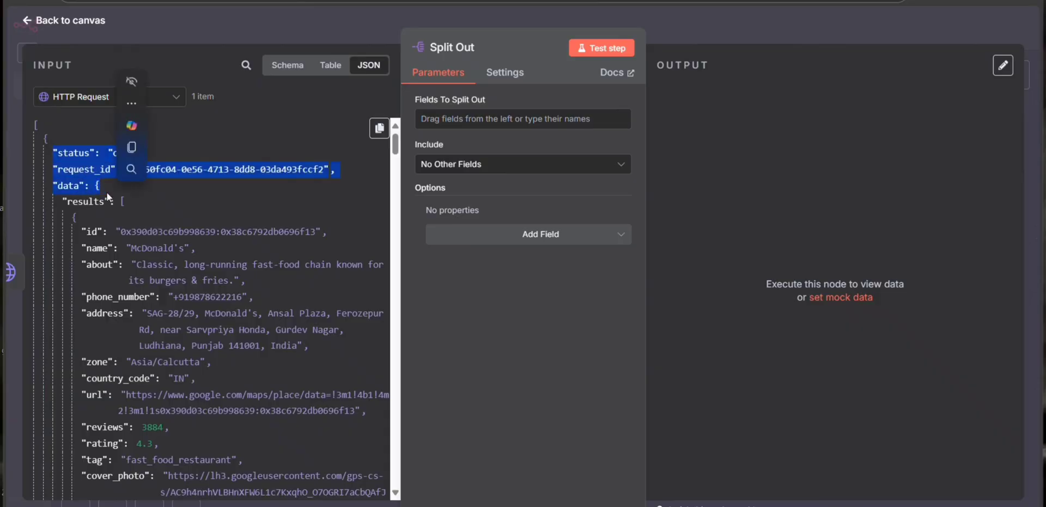
pyautogui.click(688, 192)
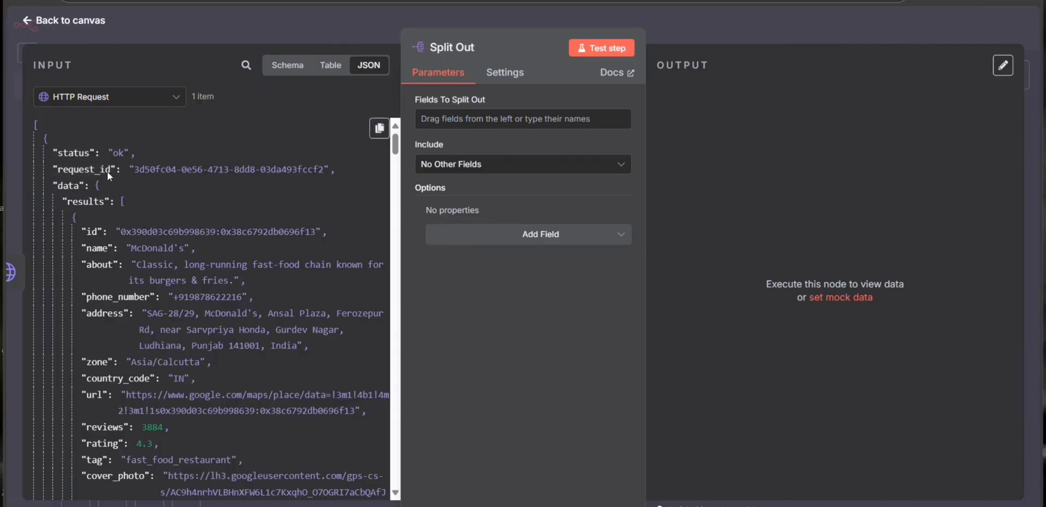
# Set the Split Out node's field to split out to data and include all other fields.
pyautogui.moveTo(71, 185); pyautogui.dragTo(439, 118)
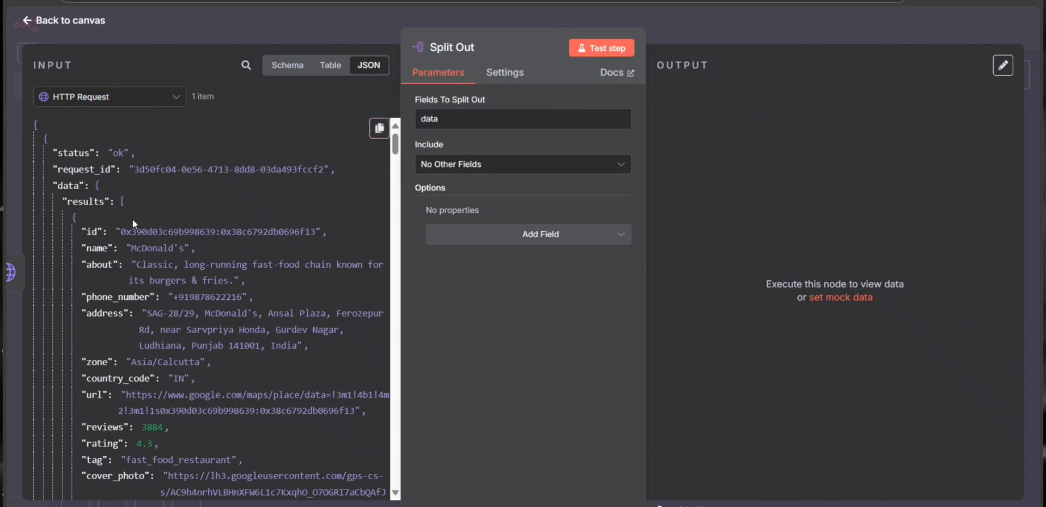
pyautogui.click(510, 165)
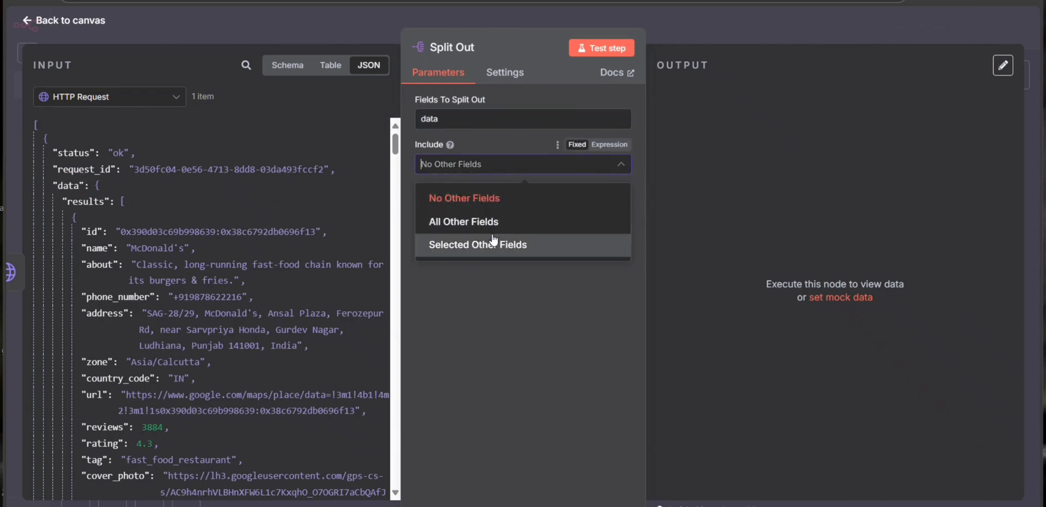
pyautogui.click(493, 244)
pyautogui.click(497, 165)
pyautogui.click(493, 221)
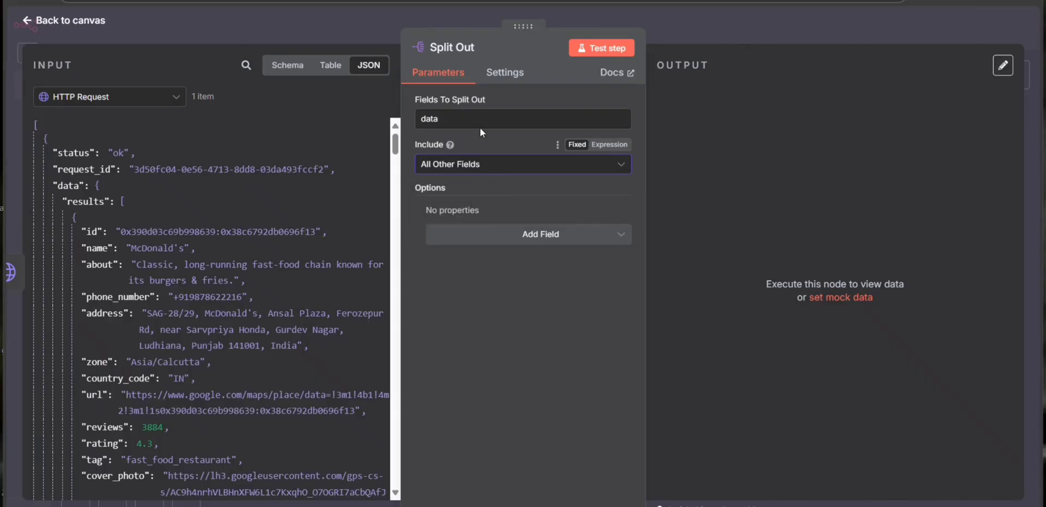
# Try the expression {{ $json.data }} as the field to split out and test the Split Out node.
pyautogui.doubleClick(485, 118)
pyautogui.press('BackSpace')
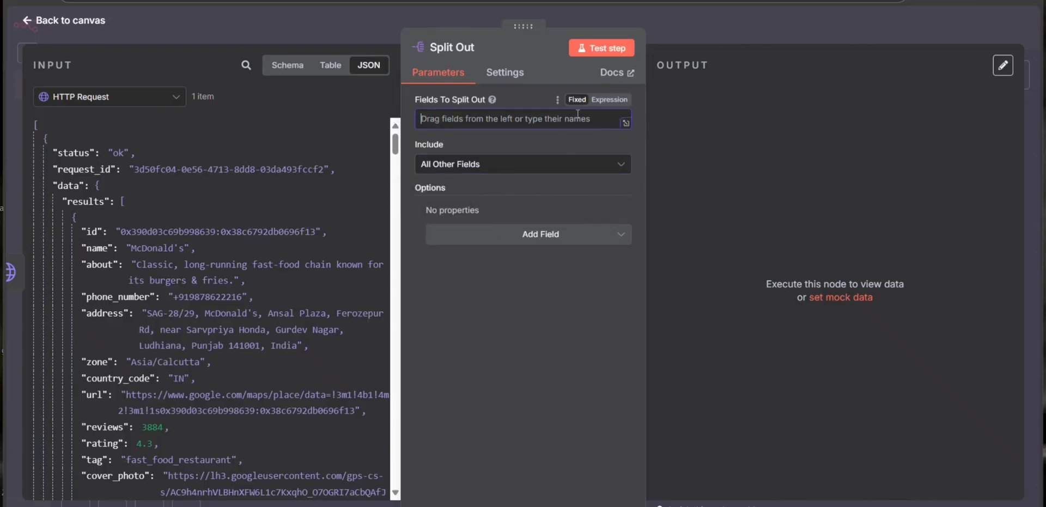
pyautogui.click(609, 99)
pyautogui.moveTo(68, 186); pyautogui.dragTo(493, 121)
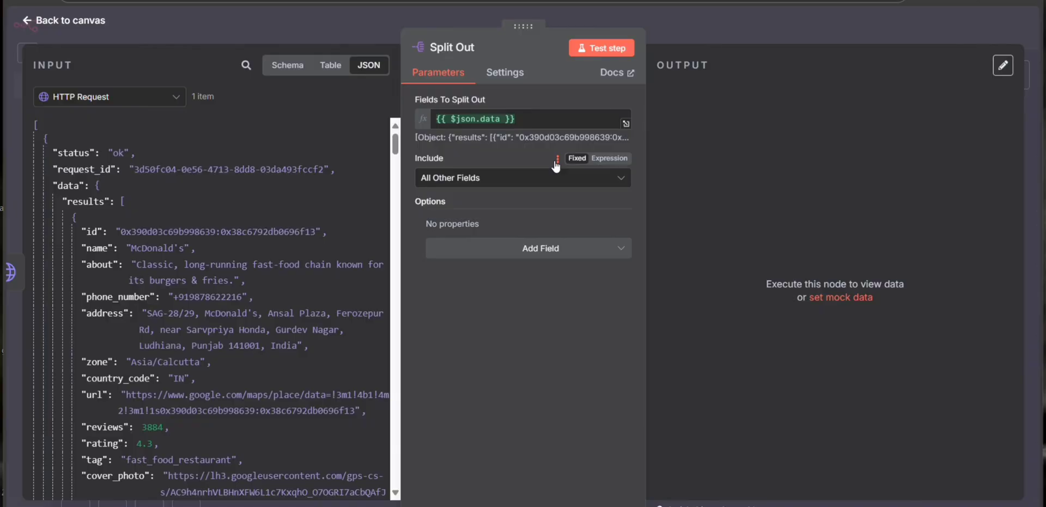
pyautogui.click(593, 50)
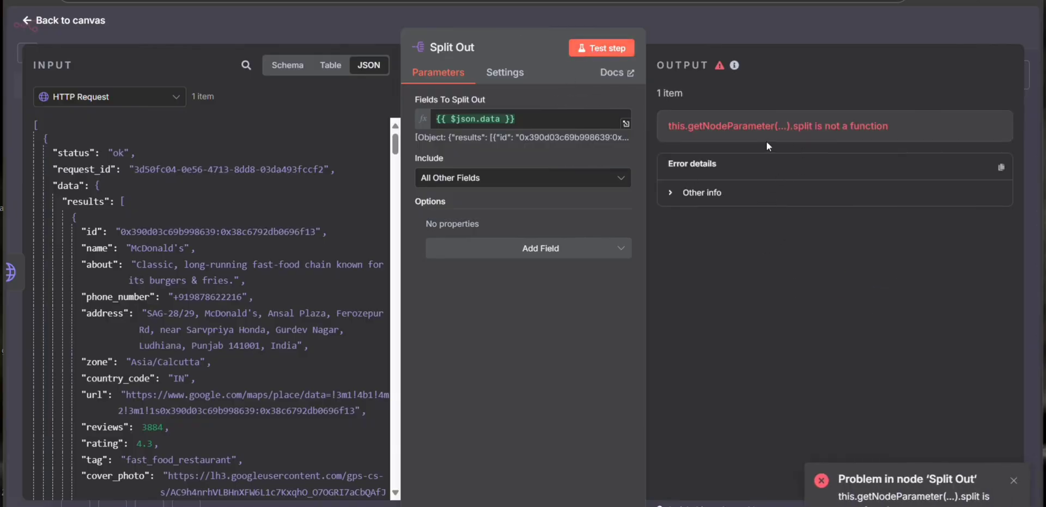
# Set the Split Out node to split data.results with No Other Fields included, and test it.
pyautogui.click(590, 177)
pyautogui.click(528, 206)
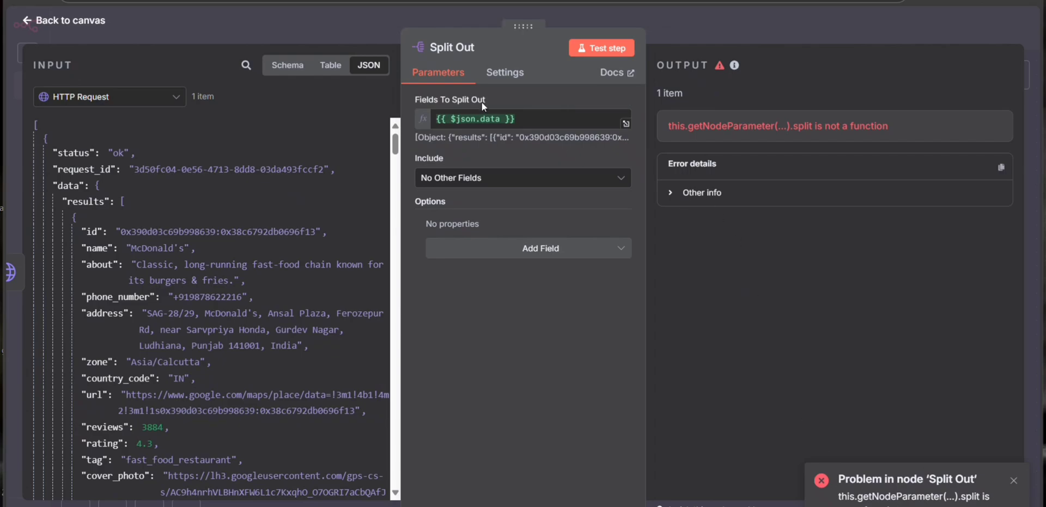
pyautogui.moveTo(523, 125); pyautogui.dragTo(470, 110)
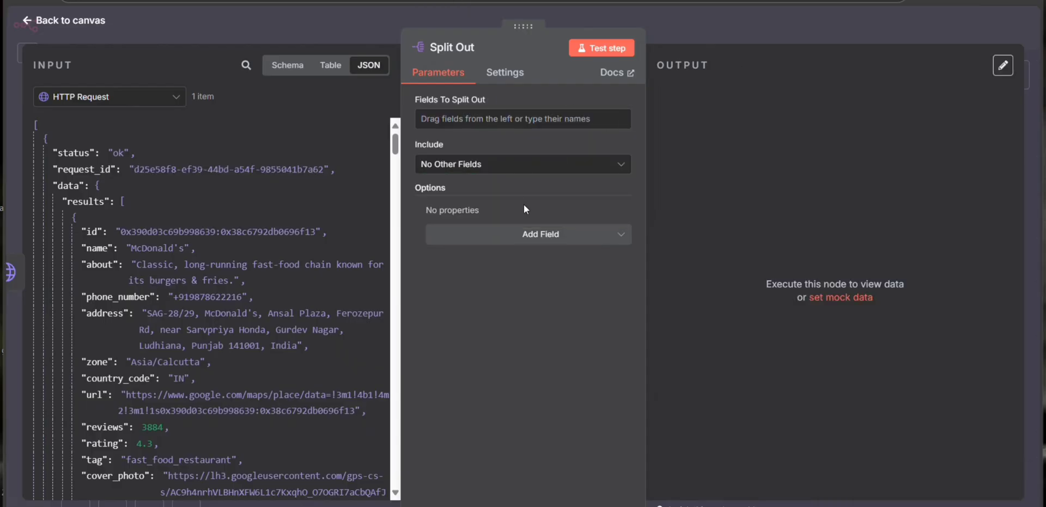
pyautogui.click(554, 121)
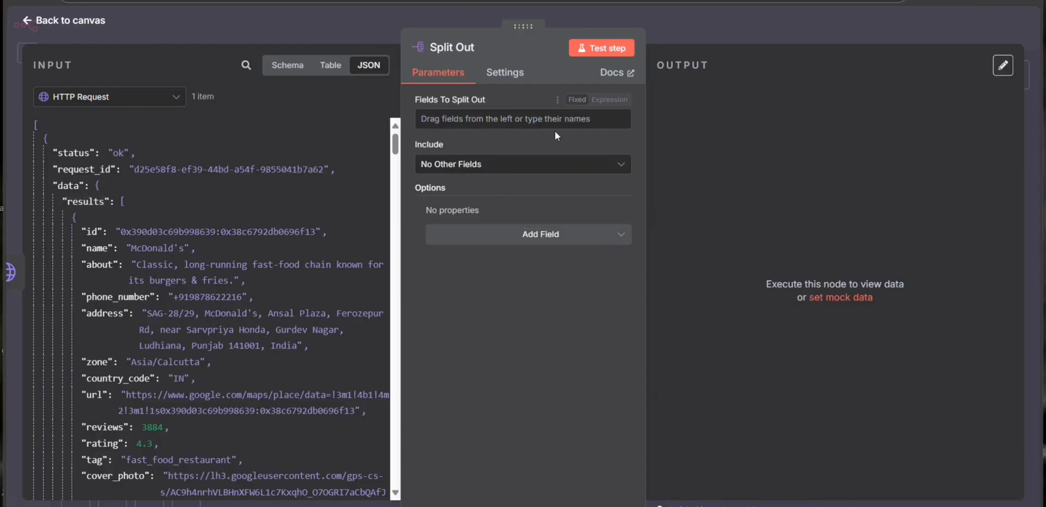
pyautogui.moveTo(89, 207); pyautogui.dragTo(474, 121)
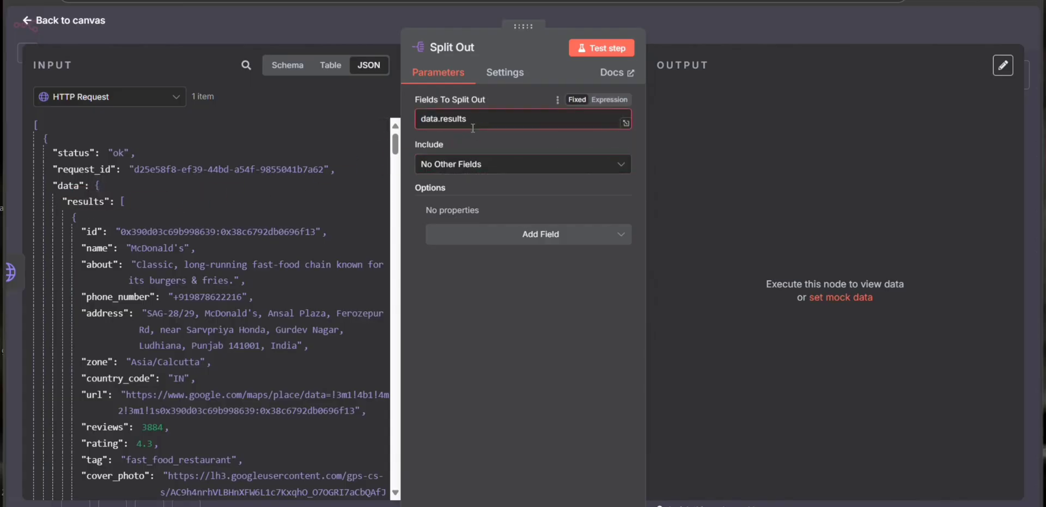
pyautogui.click(605, 48)
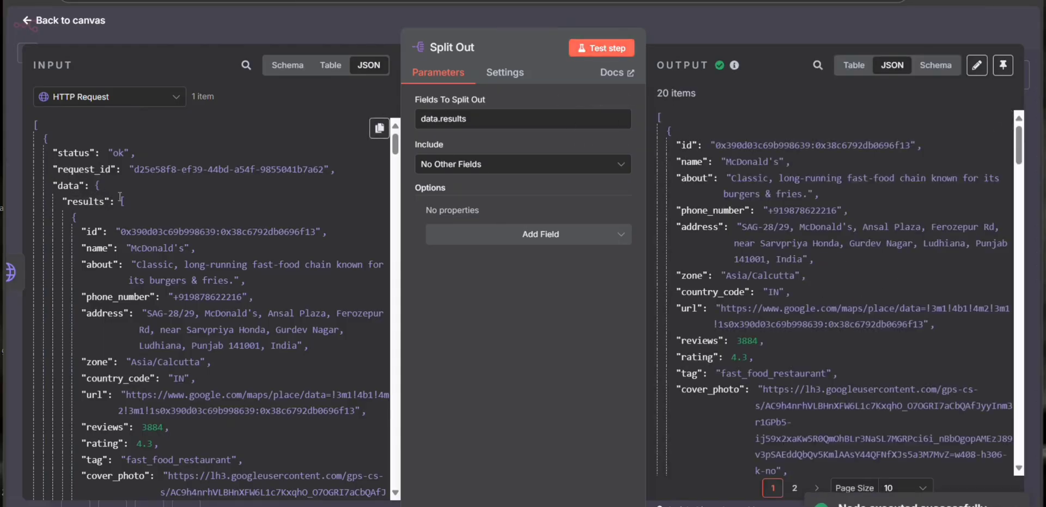
# Compare the nesting of the results array in the input with the separate items in the Split Out output.
pyautogui.doubleClick(96, 186)
pyautogui.moveTo(119, 205); pyautogui.dragTo(38, 139)
pyautogui.scroll(-10, 726, 389)
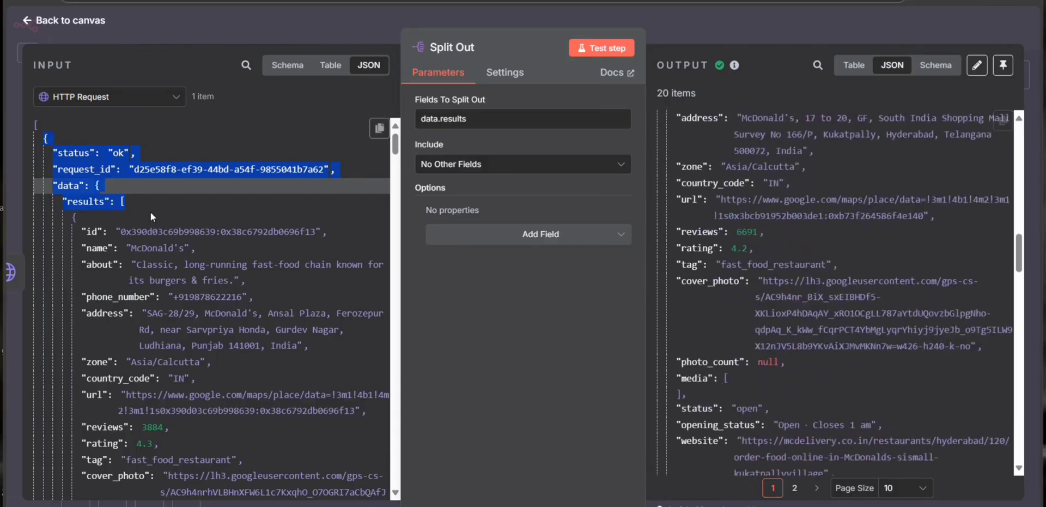
# Add a Google Sheets node after Split Out with the operation Append or Update Row.
pyautogui.click(70, 22)
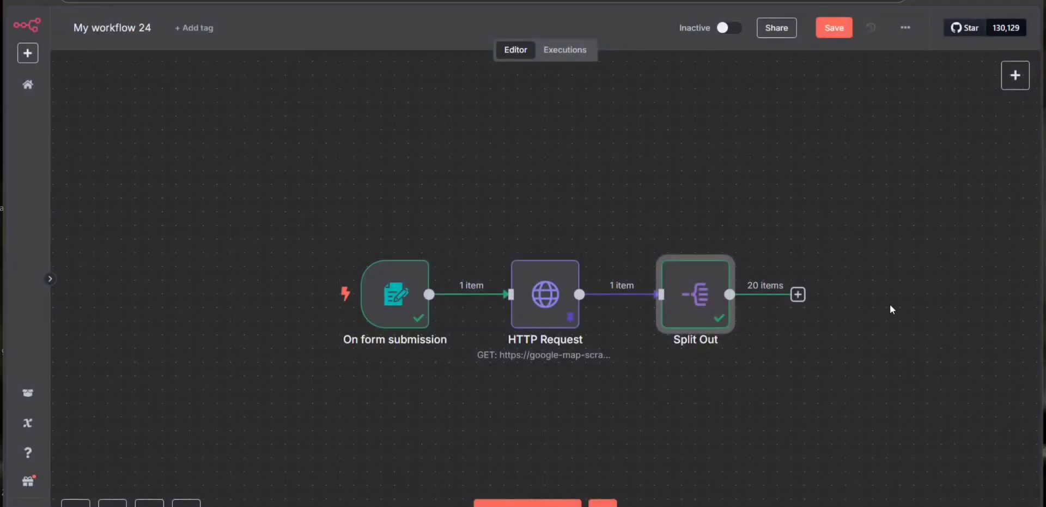
pyautogui.click(798, 294)
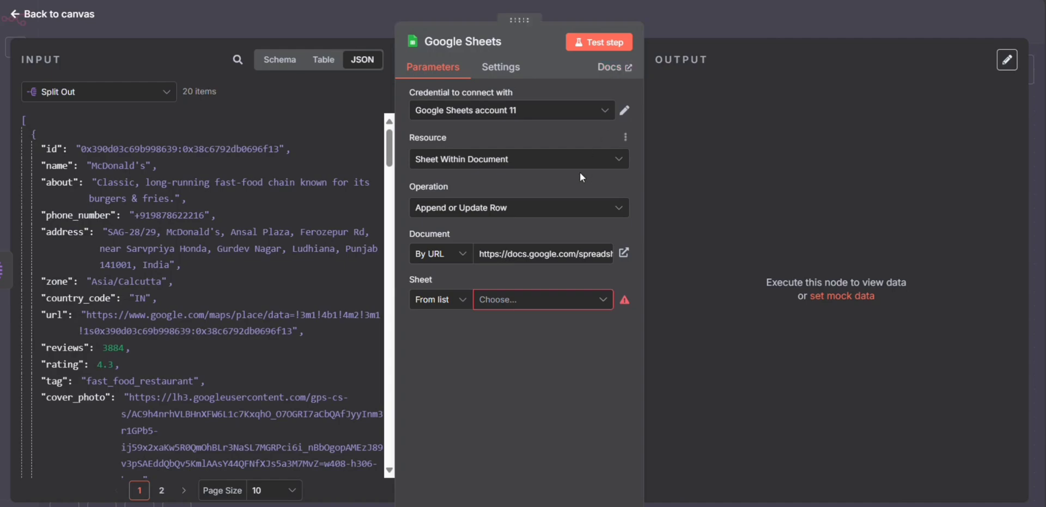
pyautogui.click(560, 206)
pyautogui.click(557, 234)
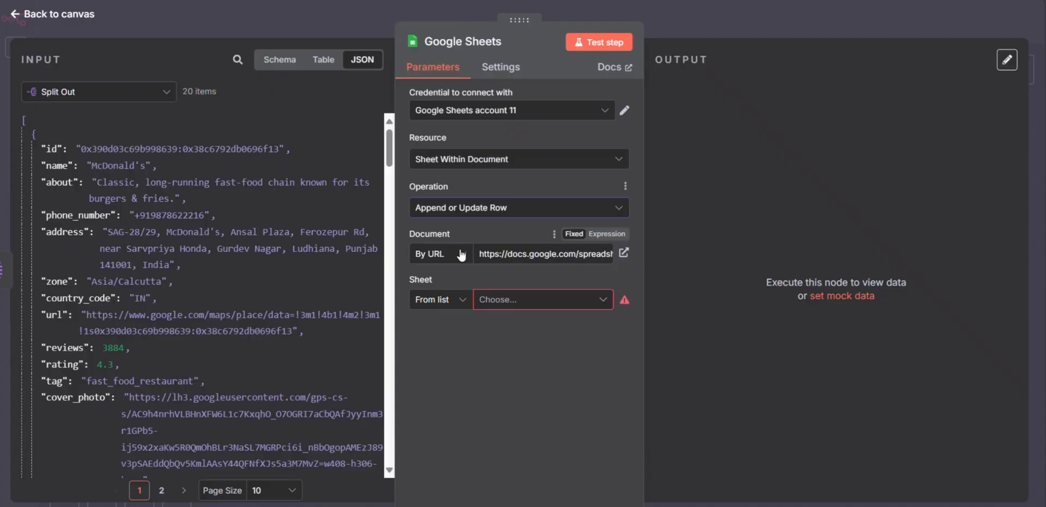
# Keep Google Sheets account 11 as the node's credential and choose Sheet1 as the target sheet.
pyautogui.click(572, 112)
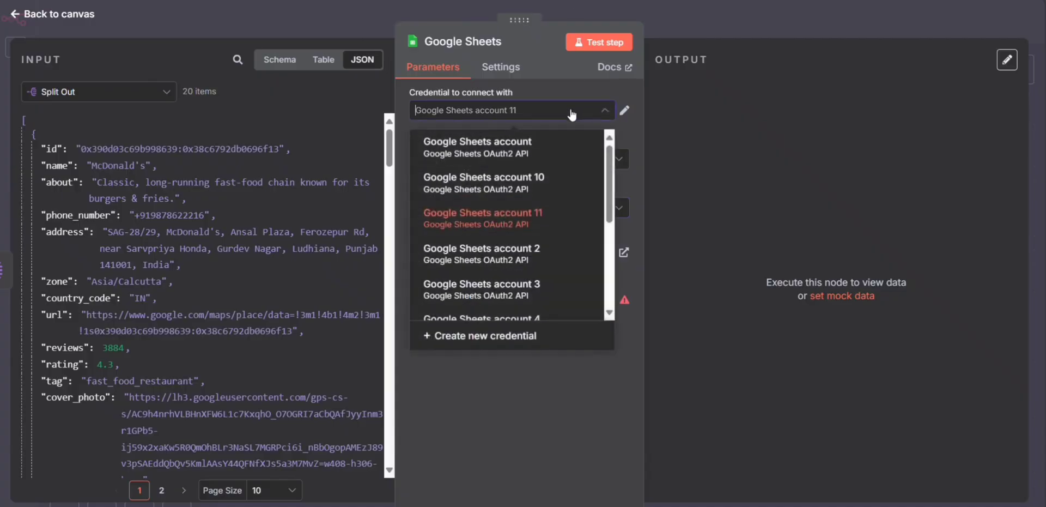
pyautogui.click(571, 111)
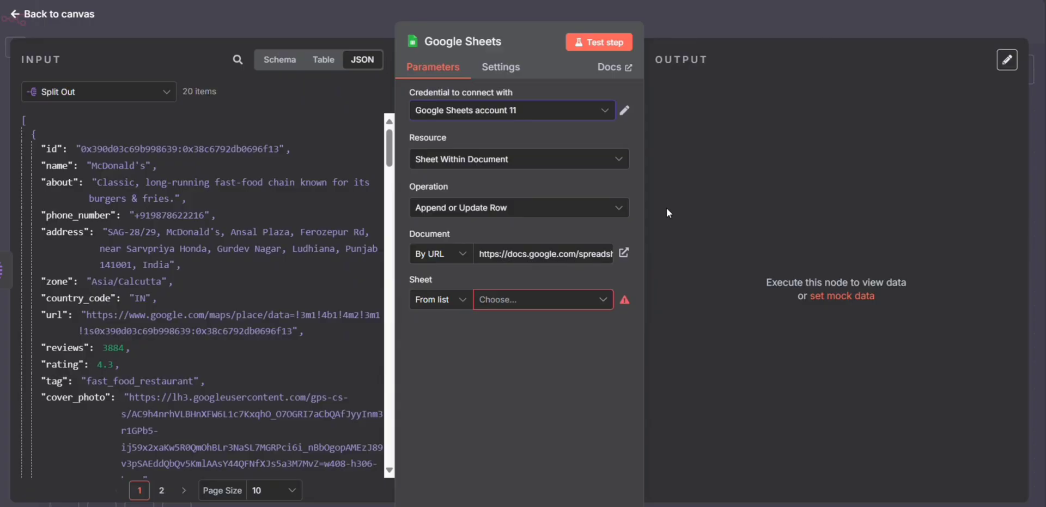
pyautogui.click(500, 300)
pyautogui.click(481, 330)
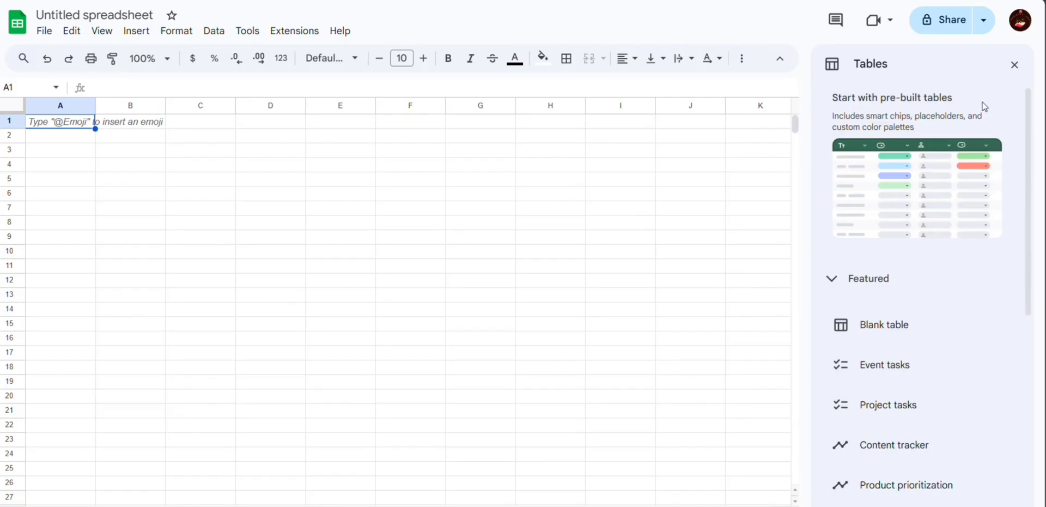
# In the blank Google Sheets spreadsheet, enter the headers name, address, mobile number, rating and timing in cells A1 to E1.
pyautogui.click(1014, 64)
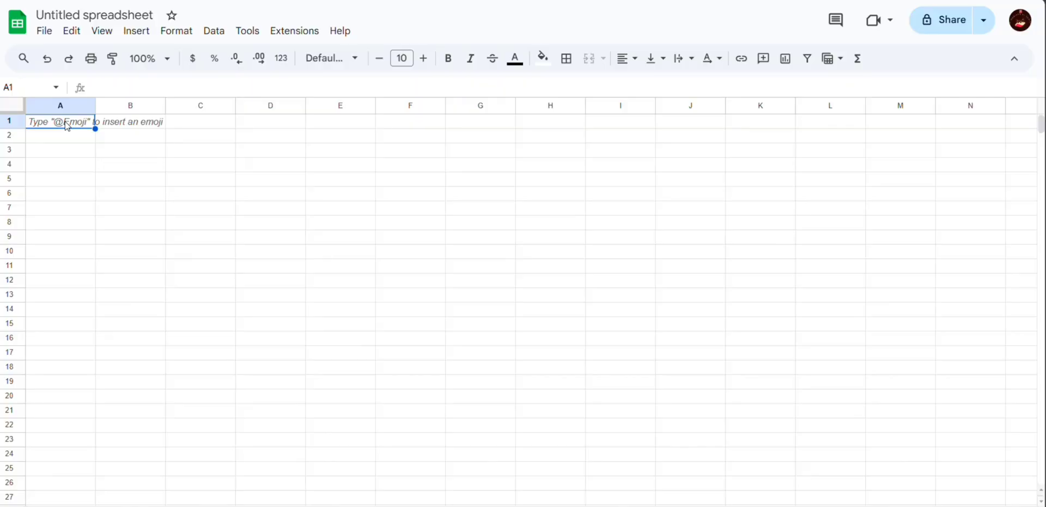
pyautogui.write('name')
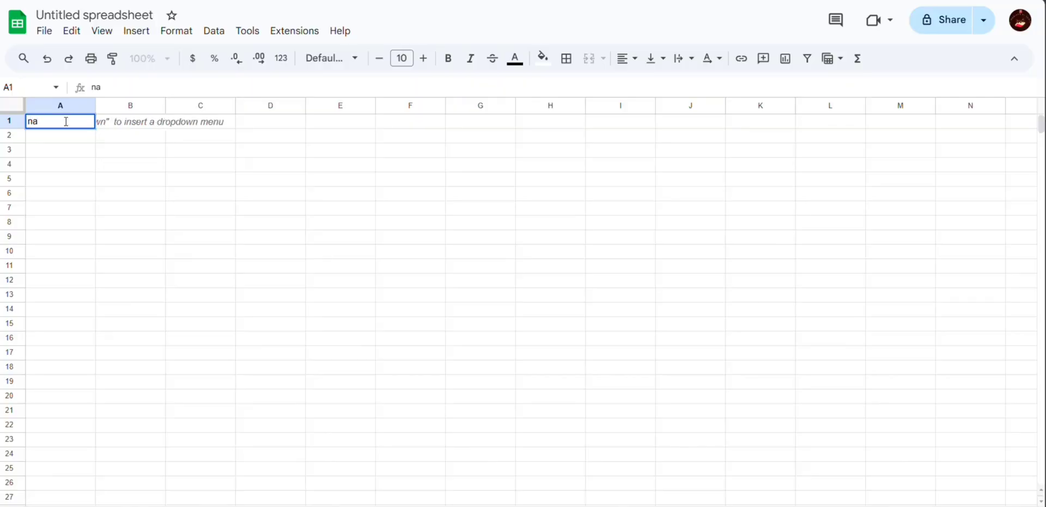
pyautogui.click(120, 122)
pyautogui.write('address')
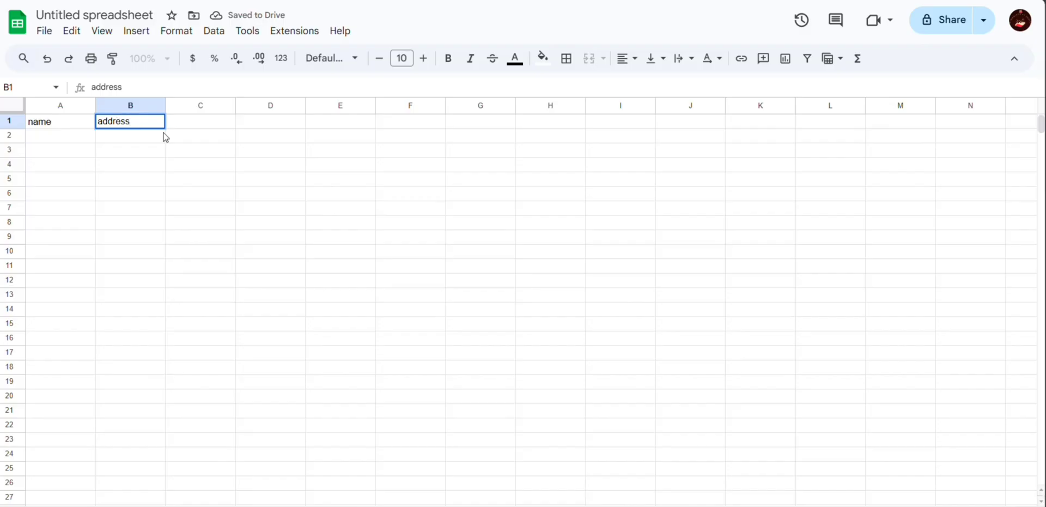
pyautogui.click(179, 124)
pyautogui.write('mo')
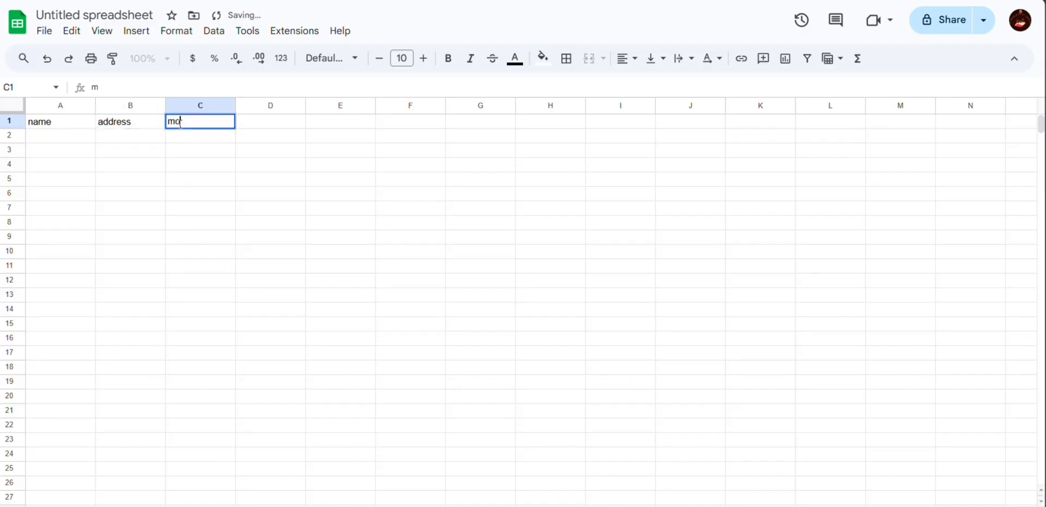
pyautogui.write('bile number')
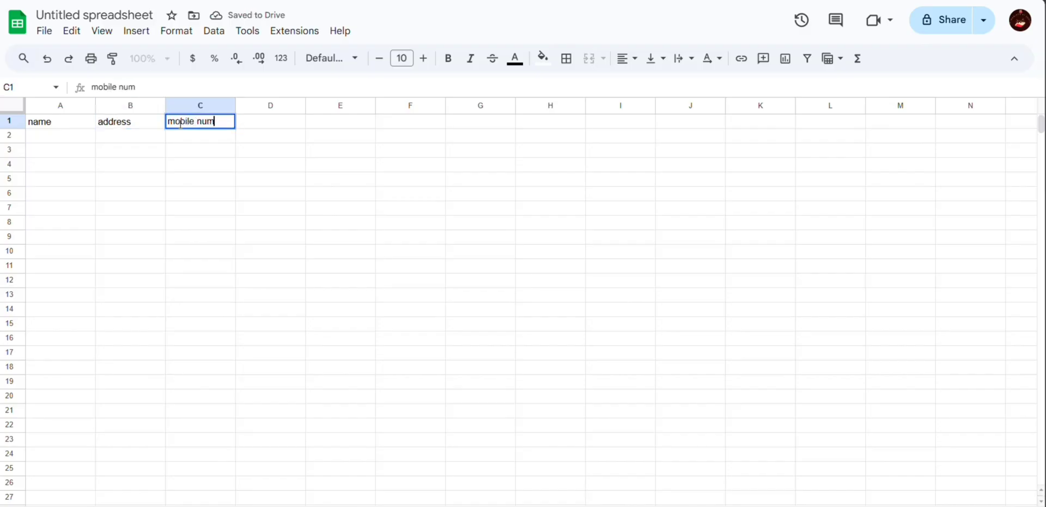
pyautogui.click(264, 129)
pyautogui.write('rating')
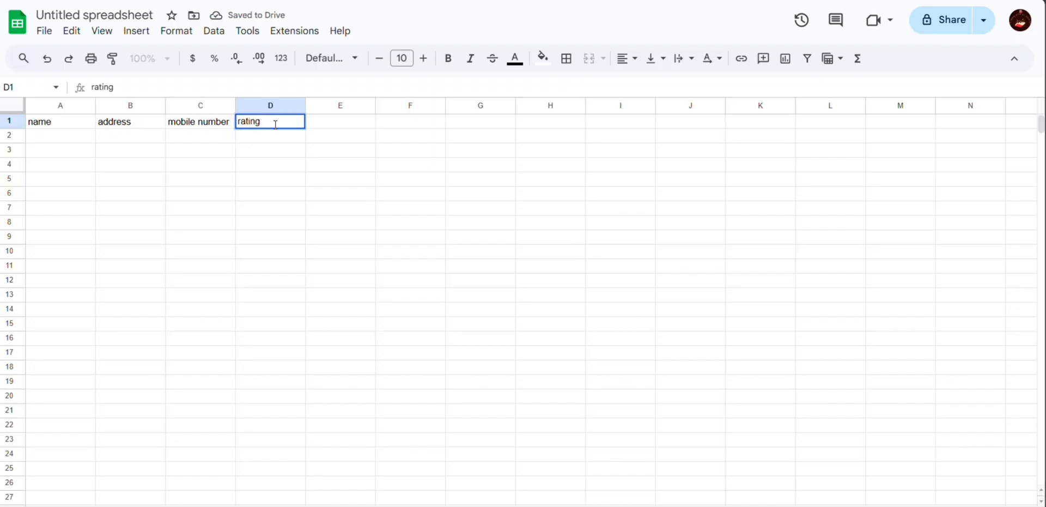
pyautogui.click(332, 128)
pyautogui.write('timing')
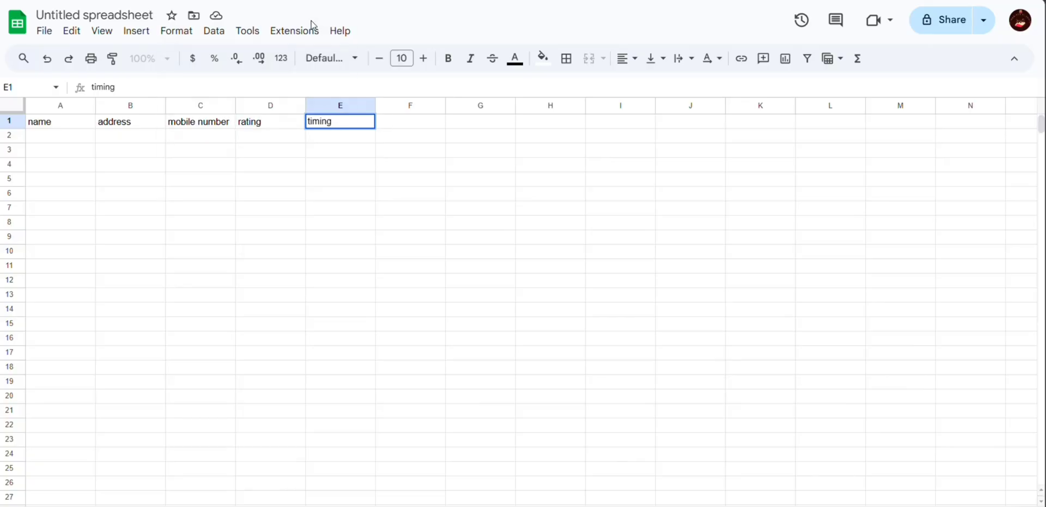
# Return to the n8n workflow and reload the sheet's columns by switching the mapping mode to Map Automatically and back to Map Each Column Manually.
pyautogui.hotkey('ctrl', 'Tab')
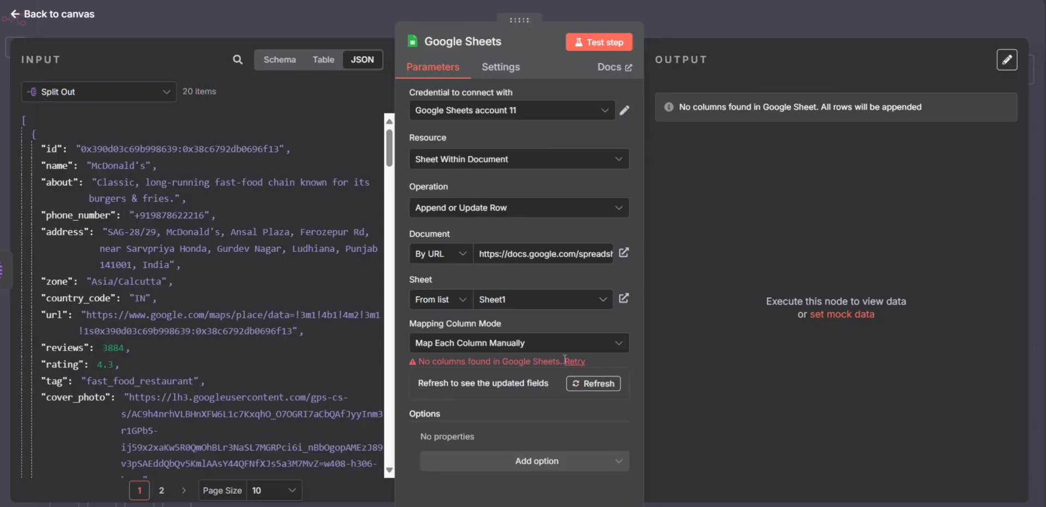
pyautogui.click(560, 348)
pyautogui.click(523, 417)
pyautogui.click(519, 349)
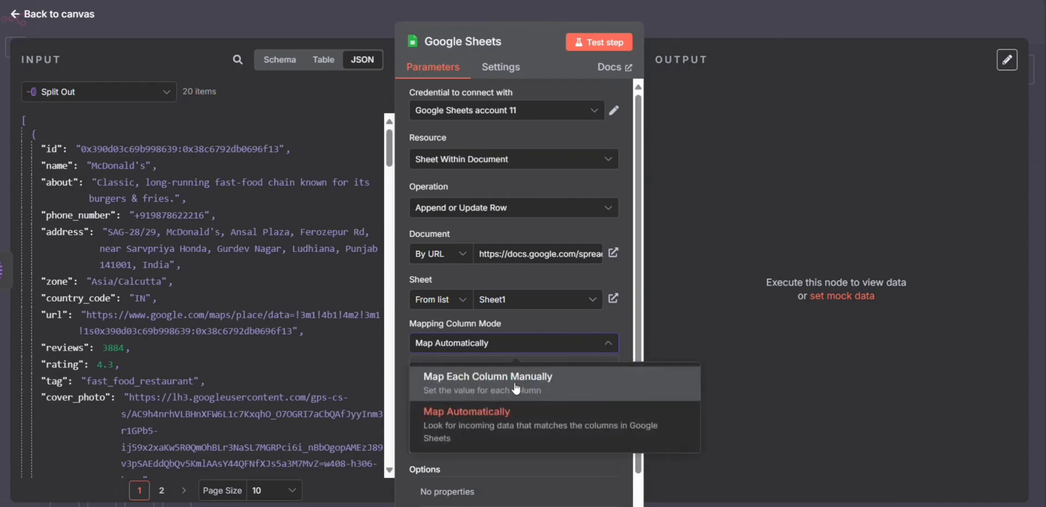
pyautogui.click(515, 384)
pyautogui.scroll(-5, 547, 312)
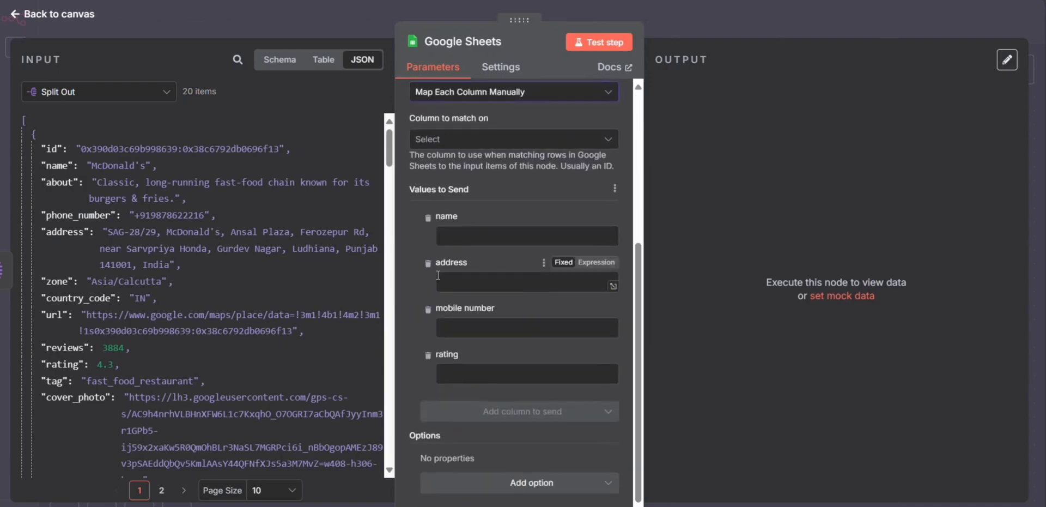
pyautogui.scroll(2, 459, 259)
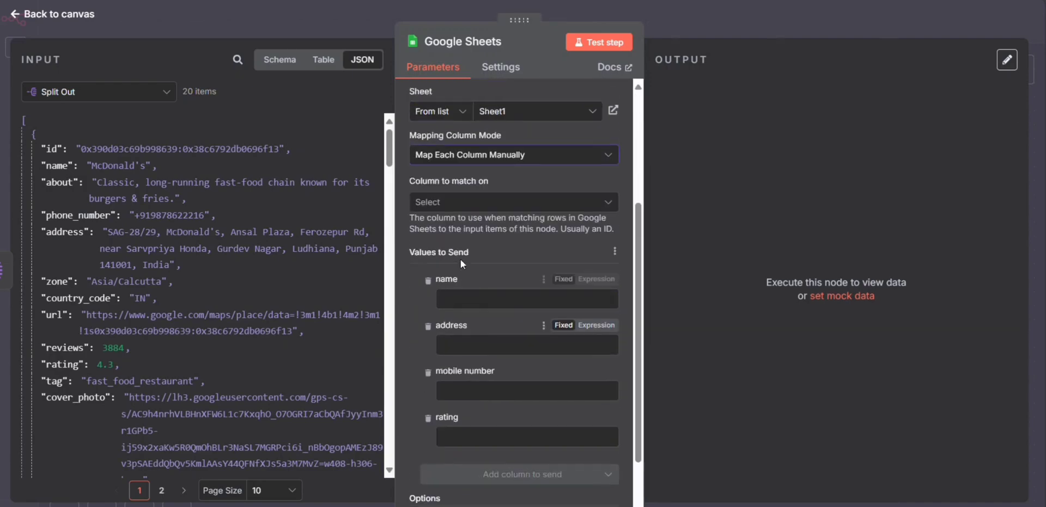
# Choose address as the column to match on and map its value to {{ $json.address }}.
pyautogui.click(440, 210)
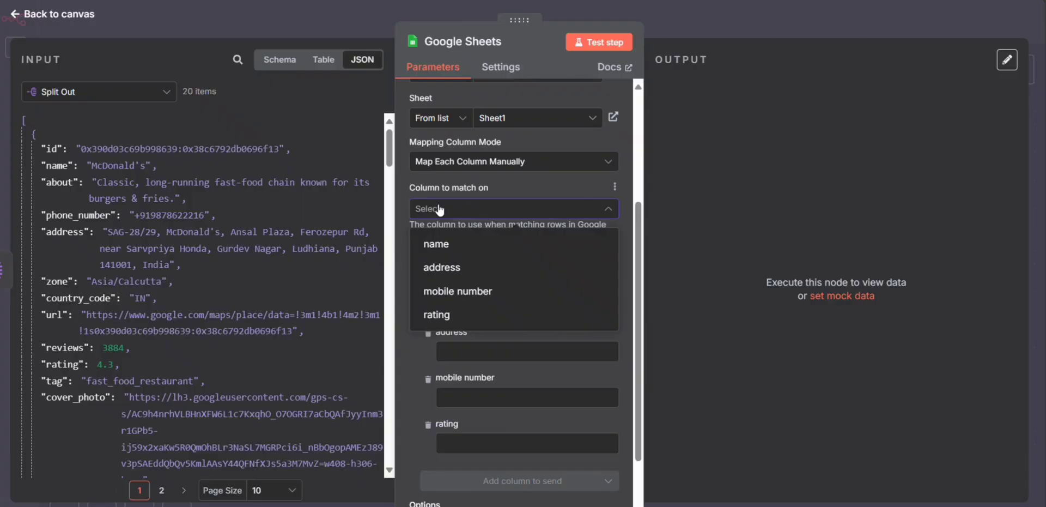
pyautogui.moveTo(64, 232); pyautogui.dragTo(442, 214)
pyautogui.click(442, 212)
pyautogui.click(447, 264)
pyautogui.scroll(-2, 518, 272)
pyautogui.moveTo(84, 229); pyautogui.dragTo(460, 235)
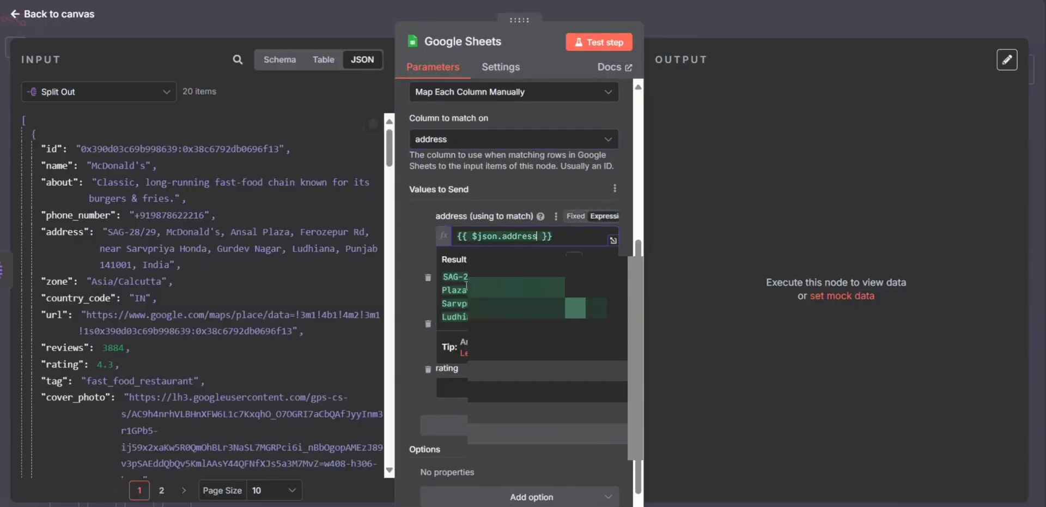
pyautogui.click(696, 286)
# Map the name column to {{ $json.name }} and the mobile number column to {{ $json.phone_number }}.
pyautogui.moveTo(58, 163); pyautogui.dragTo(452, 281)
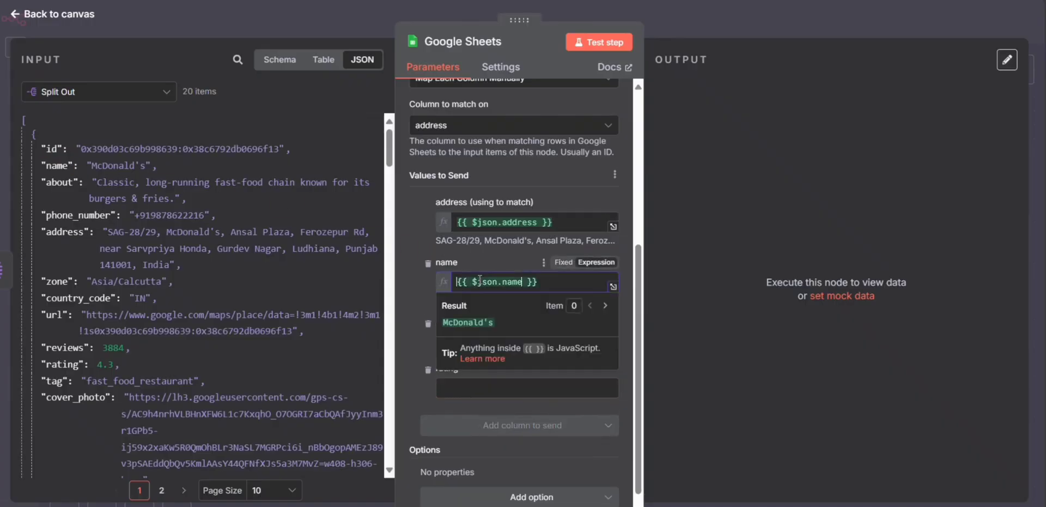
pyautogui.click(665, 282)
pyautogui.scroll(-2, 245, 299)
pyautogui.scroll(4, 376, 360)
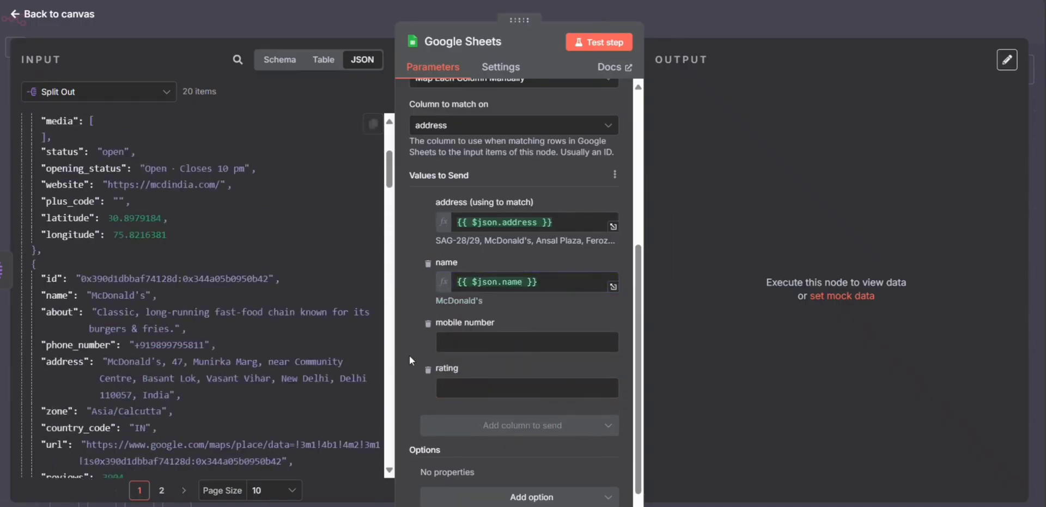
pyautogui.scroll(-1, 490, 327)
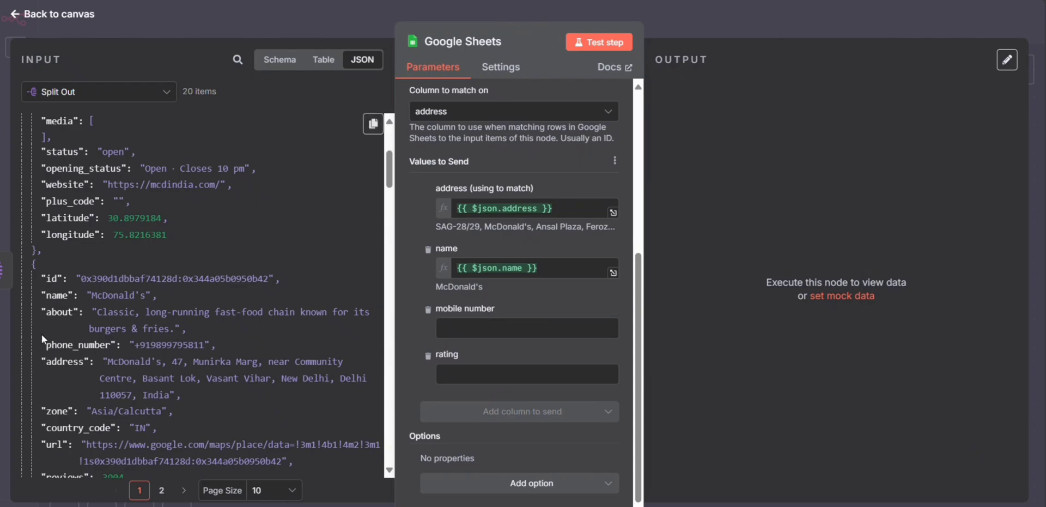
pyautogui.scroll(5, 44, 339)
pyautogui.moveTo(76, 215); pyautogui.dragTo(491, 328)
pyautogui.click(762, 346)
pyautogui.scroll(-3, 164, 272)
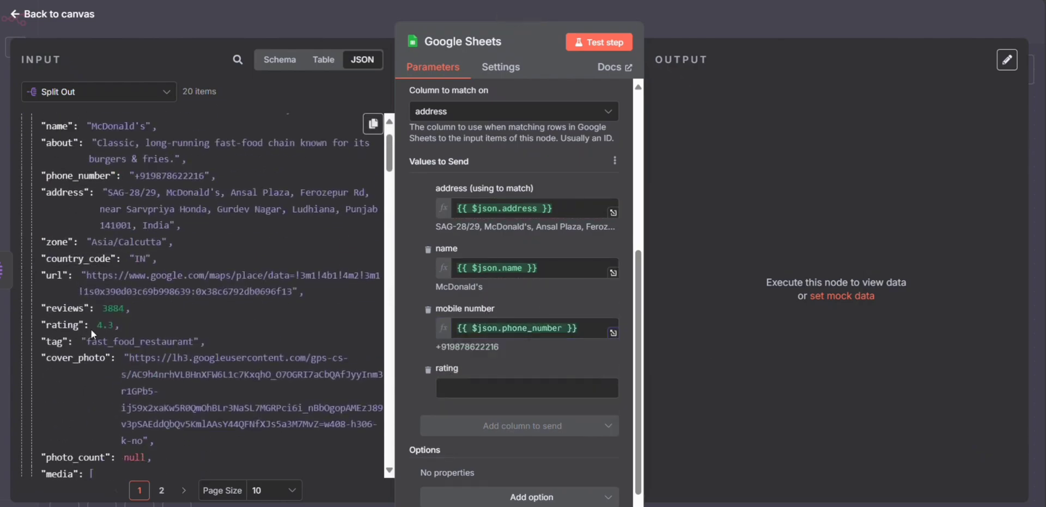
# Map the rating column to {{ $json.rating }} in the Google Sheets node.
pyautogui.moveTo(61, 270); pyautogui.dragTo(470, 387)
pyautogui.click(704, 391)
pyautogui.scroll(5, 552, 355)
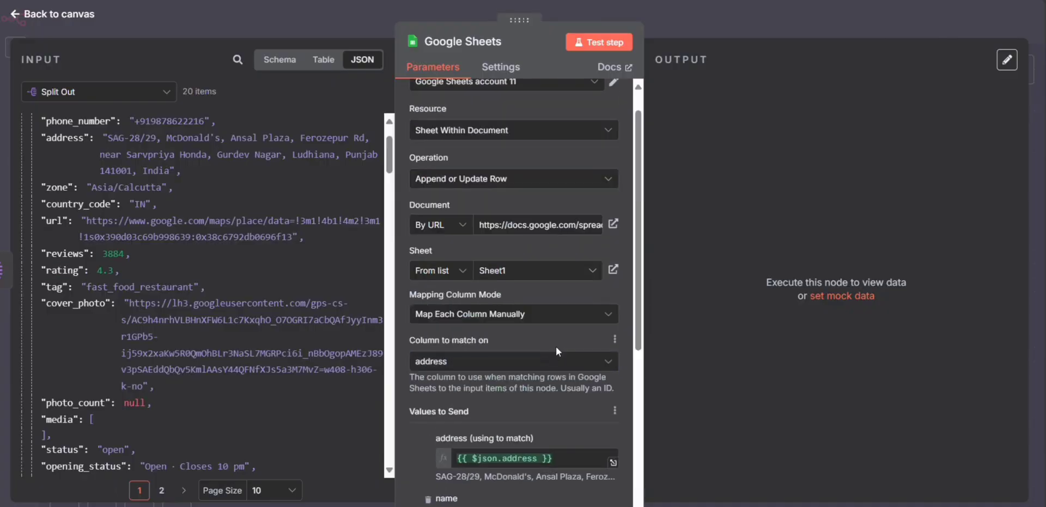
pyautogui.scroll(-2, 552, 360)
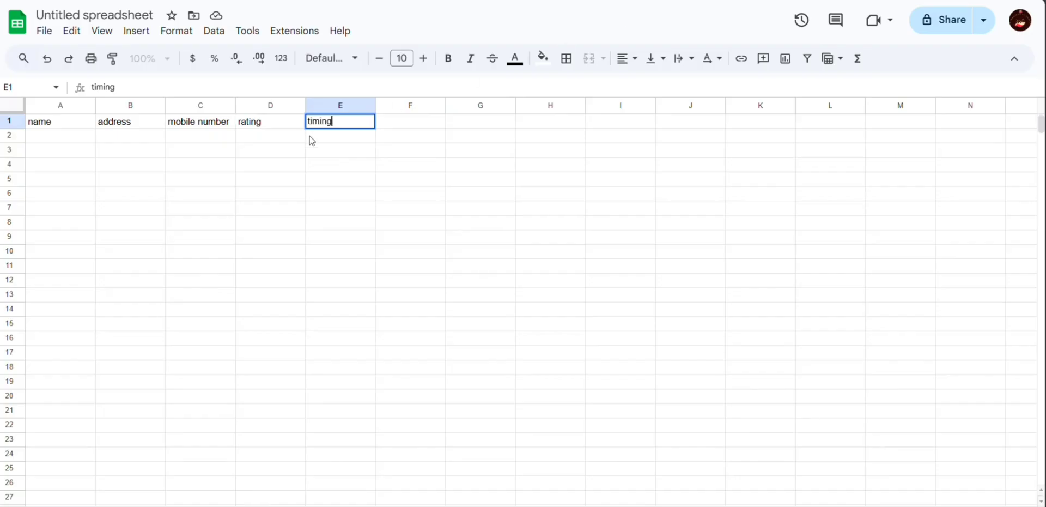
# Switch to the Google Sheets spreadsheet, clear cell E1 and re-enter the header timing so it is committed.
pyautogui.hotkey('ctrl', 'a')
pyautogui.press('BackSpace')
pyautogui.click(300, 139)
pyautogui.click(347, 122)
pyautogui.write('timing')
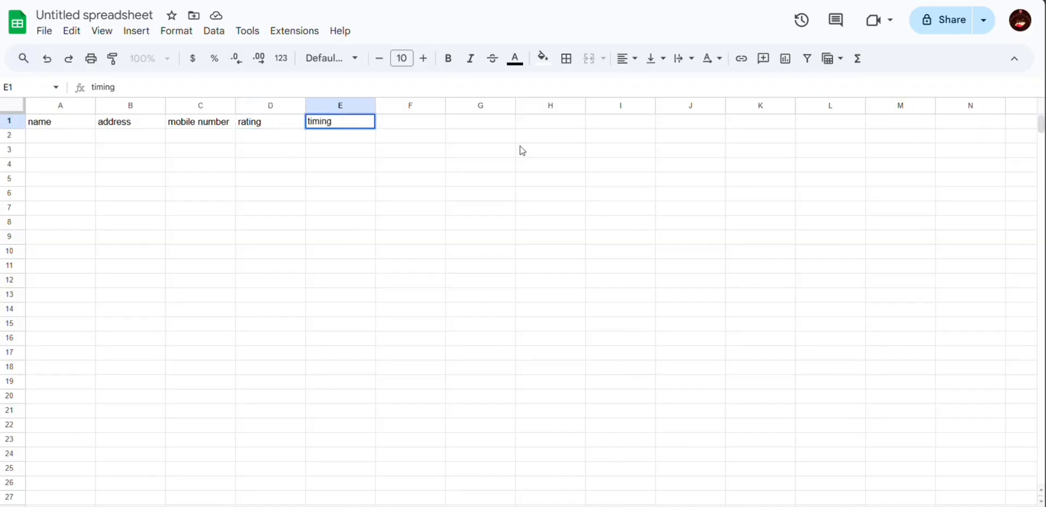
pyautogui.click(479, 164)
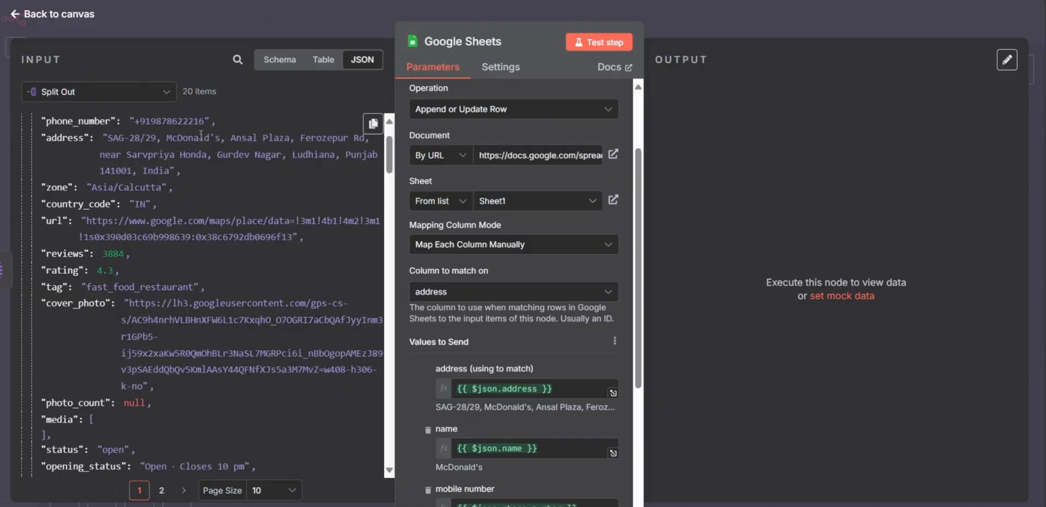
# Back in n8n, reload the sheet's columns by switching the mapping mode to Map Automatically and back to Map Each Column Manually.
pyautogui.scroll(-5, 522, 169)
pyautogui.scroll(5, 469, 299)
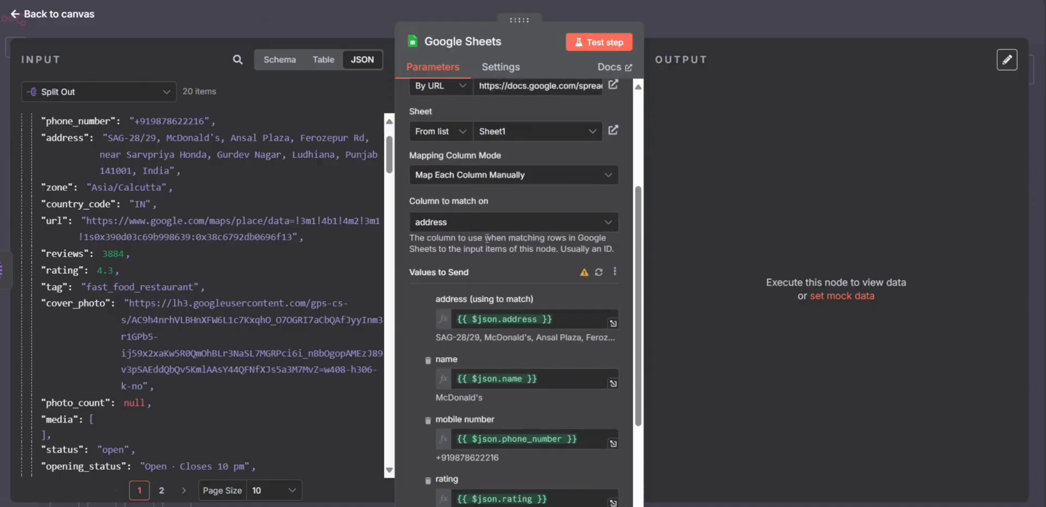
pyautogui.click(490, 175)
pyautogui.click(496, 255)
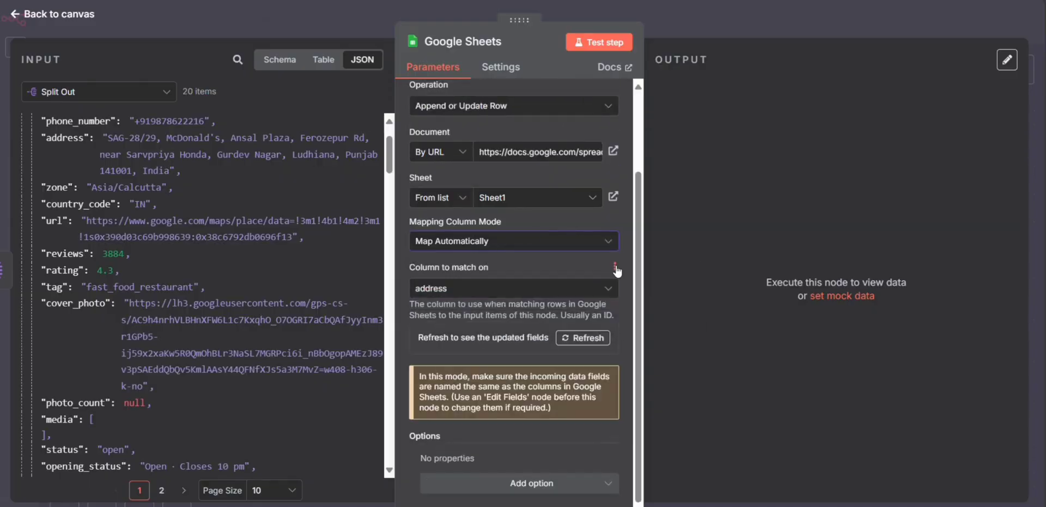
pyautogui.click(597, 242)
pyautogui.click(565, 270)
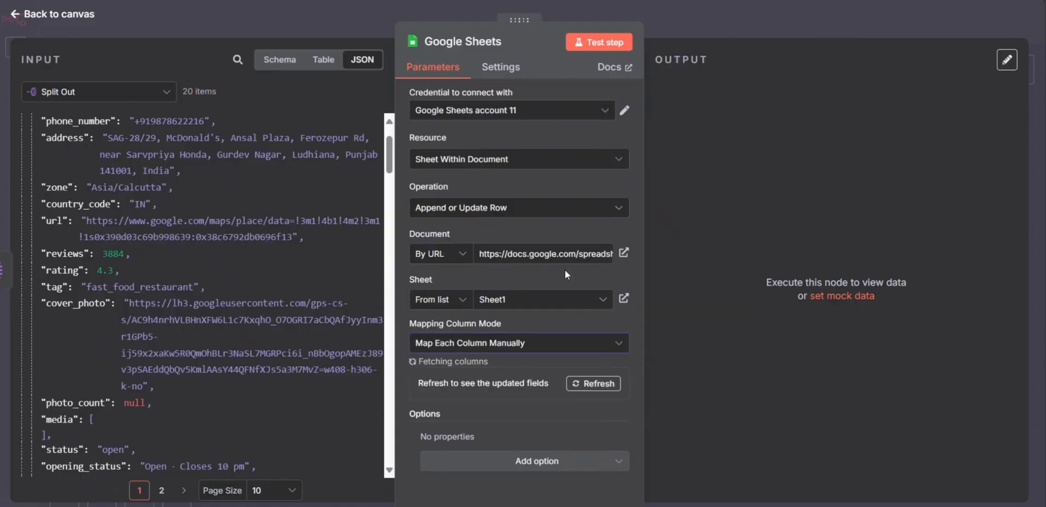
pyautogui.scroll(-10, 532, 322)
# Map the timing column to {{ $json.opening_status }} from the Split Out data.
pyautogui.click(489, 372)
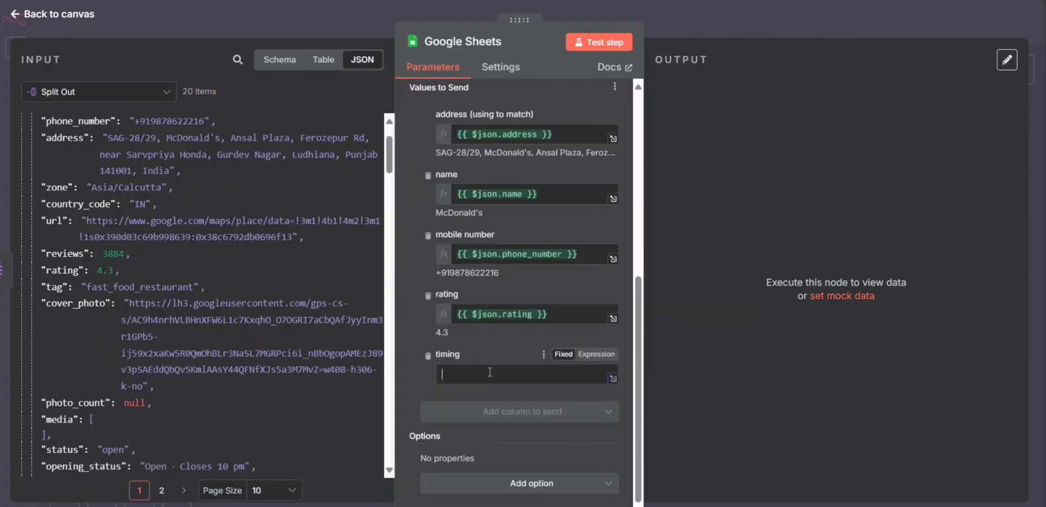
pyautogui.scroll(-5, 170, 281)
pyautogui.scroll(7, 170, 281)
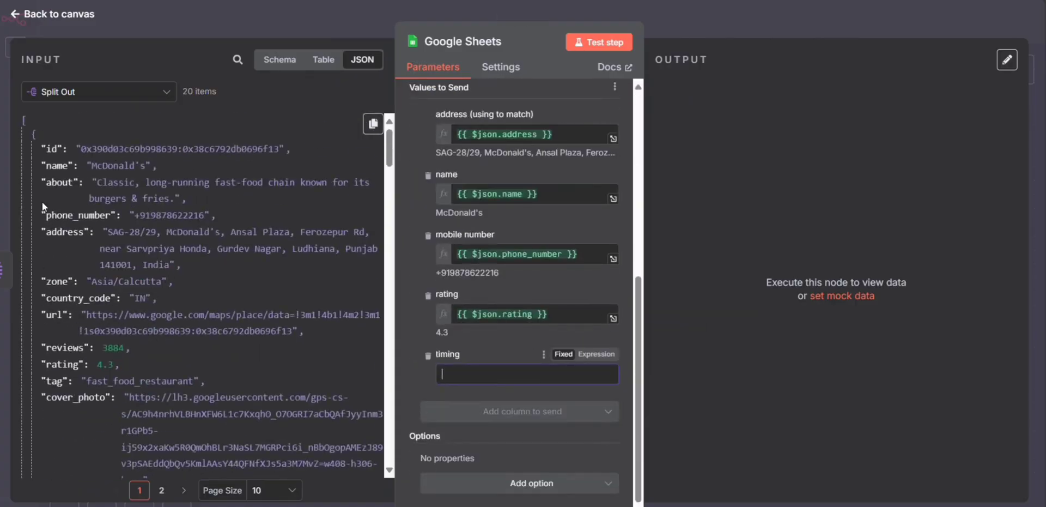
pyautogui.scroll(-4, 68, 327)
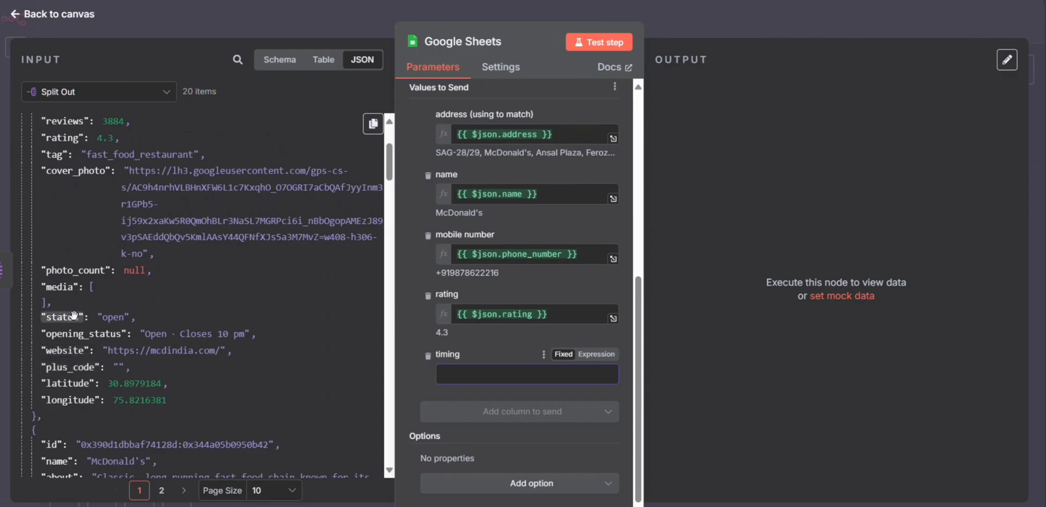
pyautogui.moveTo(106, 337); pyautogui.dragTo(457, 383)
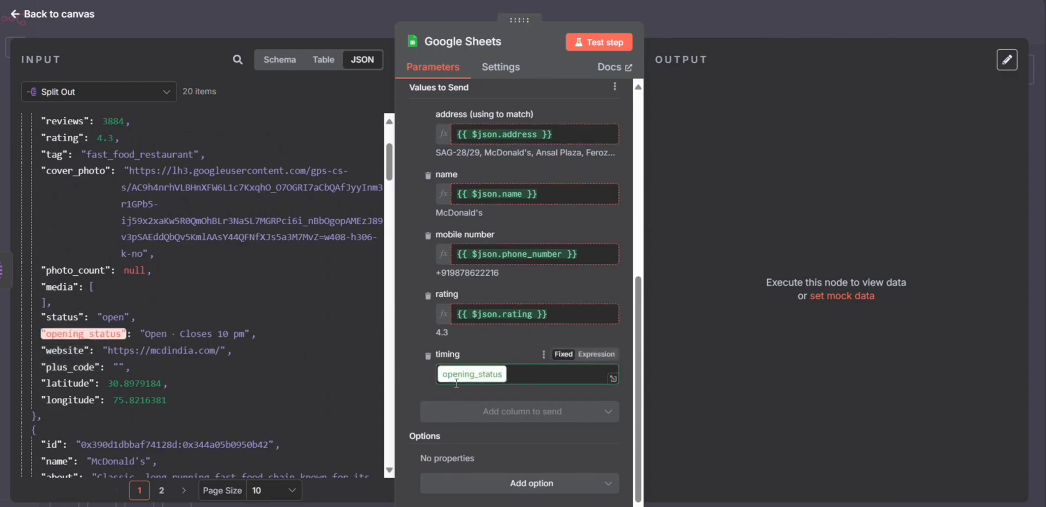
pyautogui.scroll(7, 507, 203)
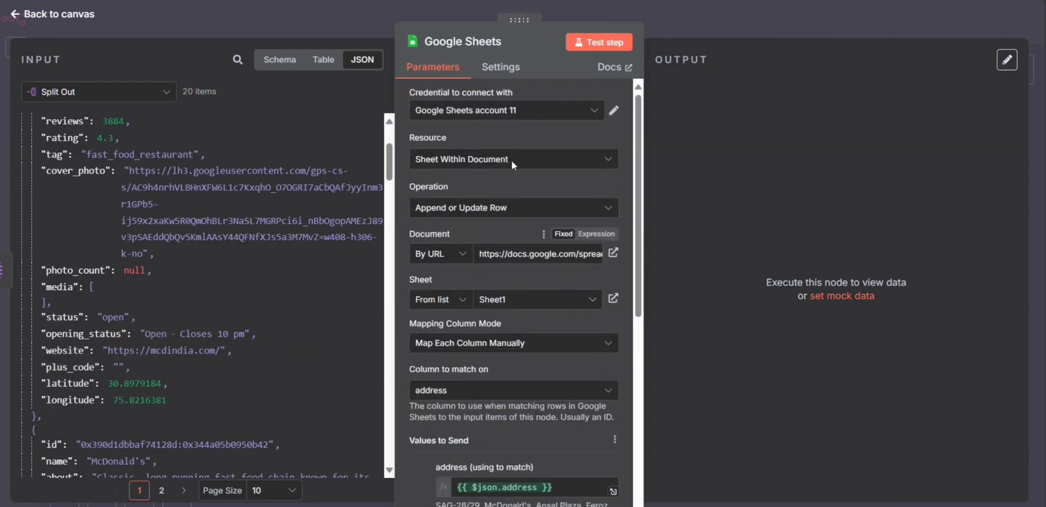
pyautogui.scroll(-6, 586, 286)
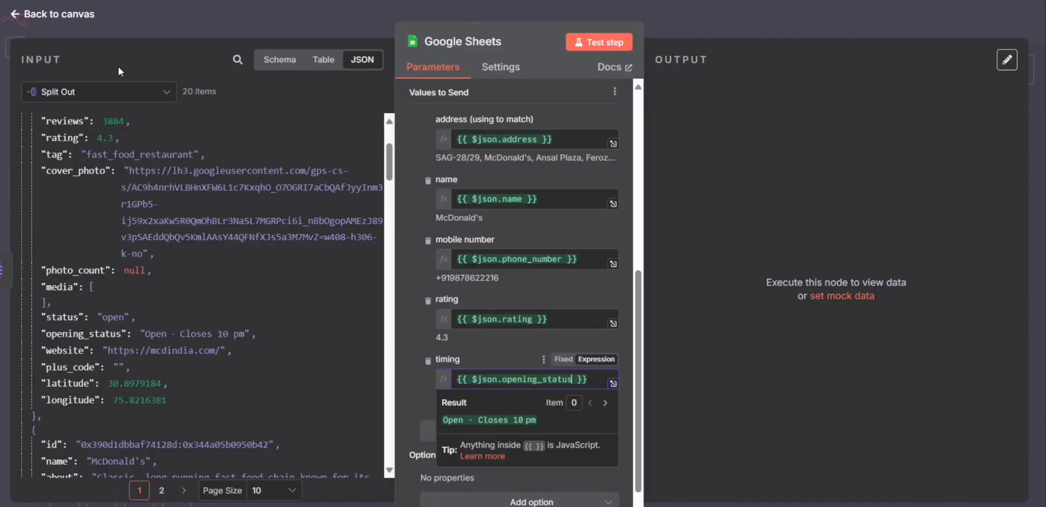
pyautogui.scroll(-1, 635, 289)
pyautogui.click(682, 295)
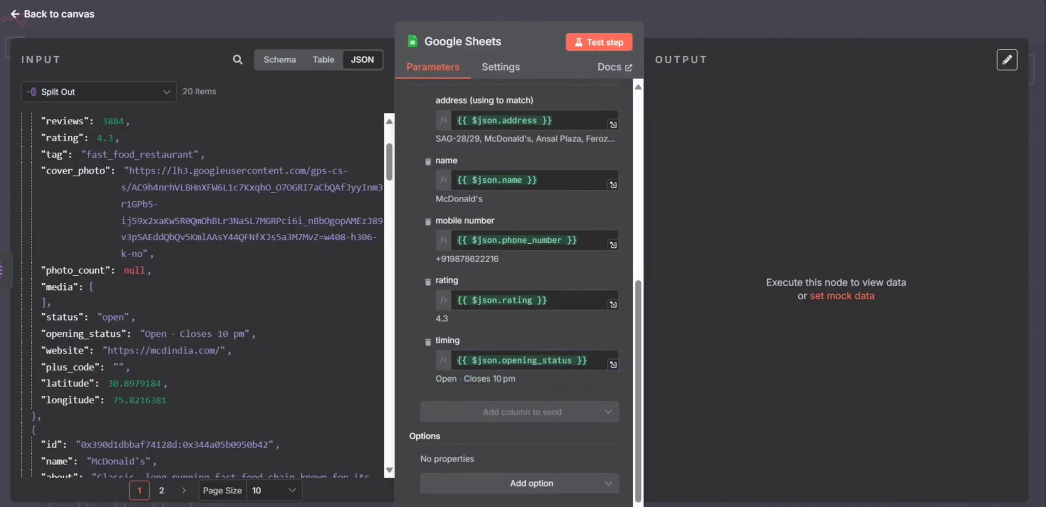
# Test the Google Sheets node, return to the canvas and switch to the spreadsheet to check the added rows.
pyautogui.click(613, 48)
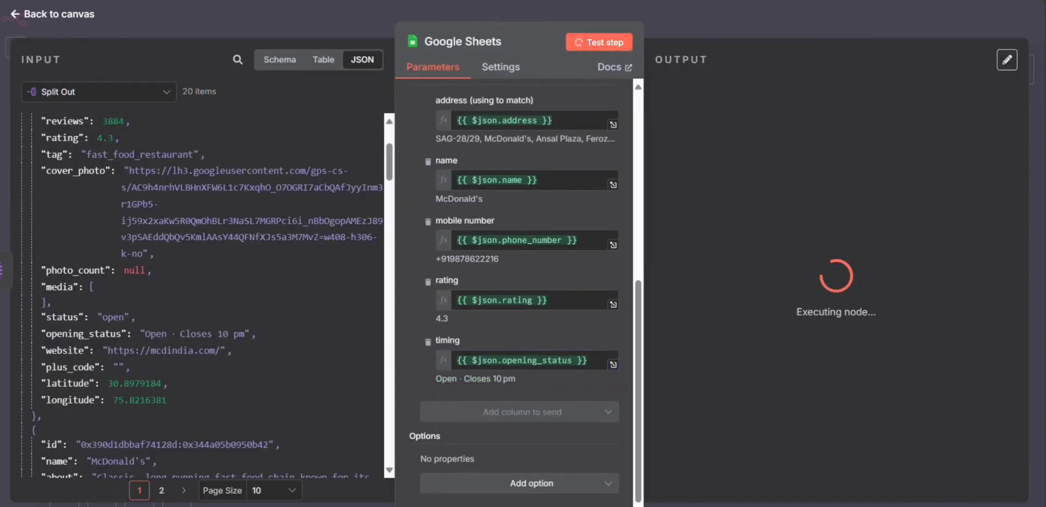
pyautogui.click(57, 13)
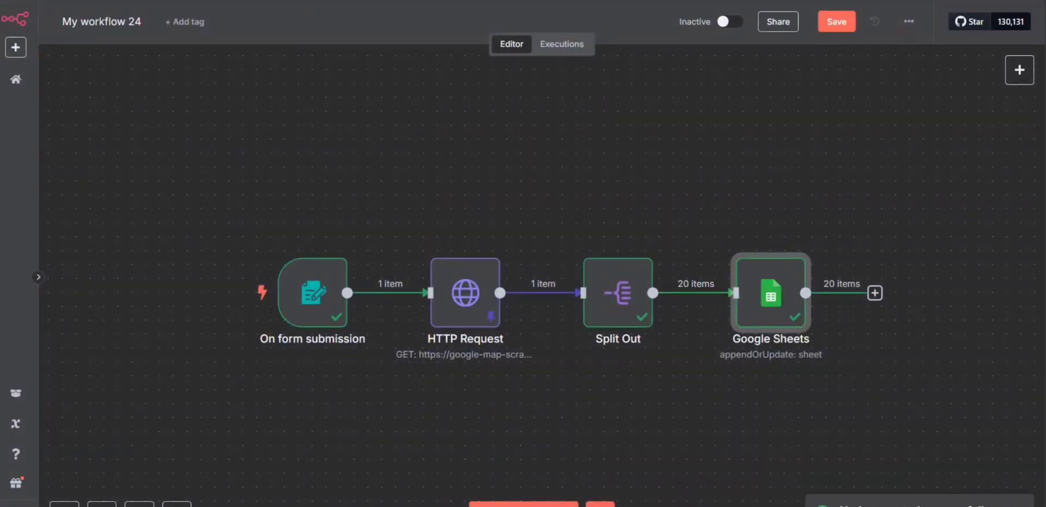
pyautogui.click(727, 1)
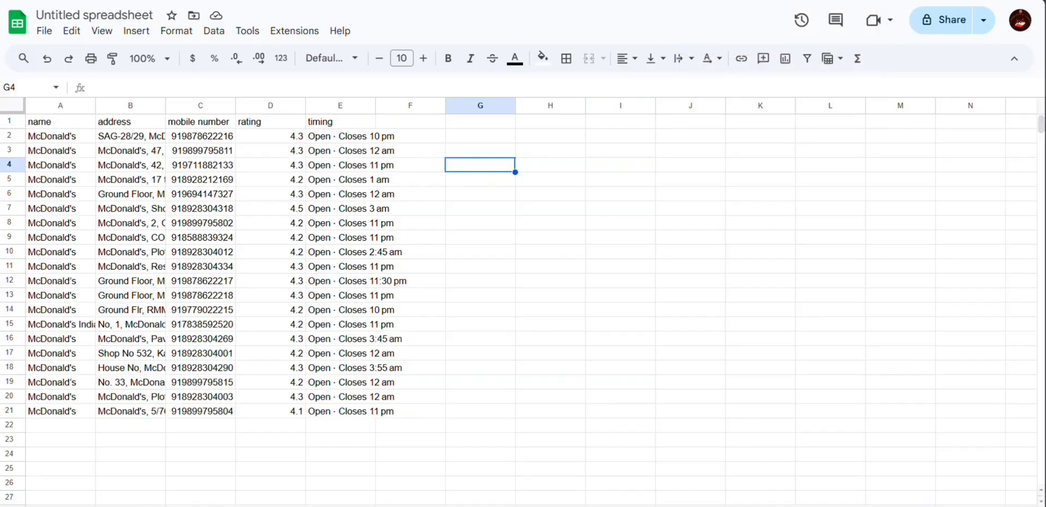
# Widen the name and address columns so their full text fits.
pyautogui.moveTo(95, 105); pyautogui.dragTo(297, 105)
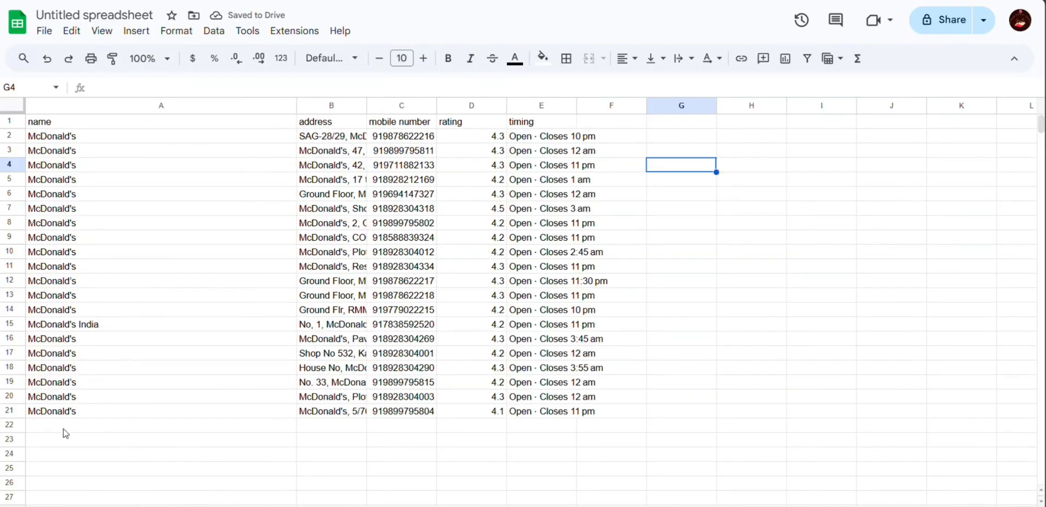
pyautogui.moveTo(367, 105); pyautogui.dragTo(809, 105)
pyautogui.hscroll(5, 788, 134)
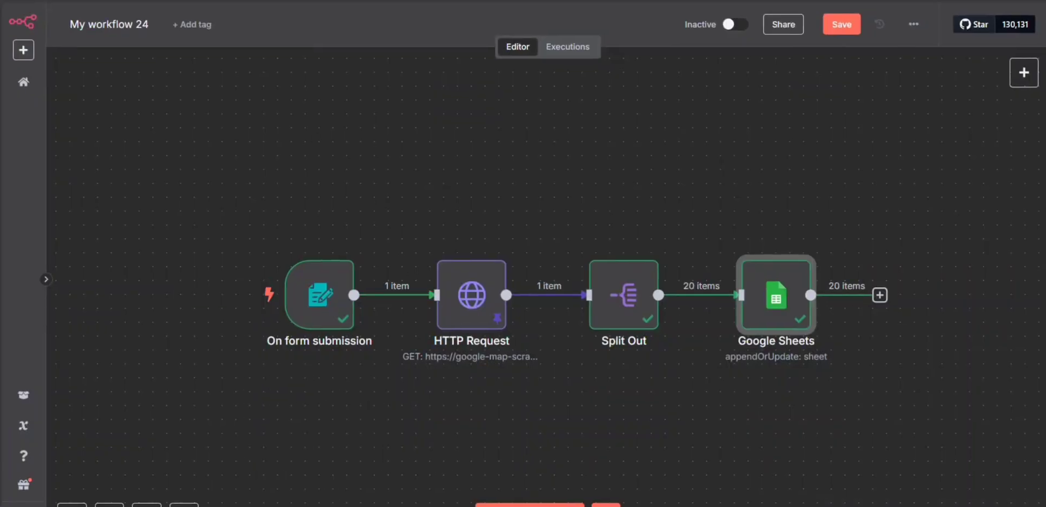
# In n8n, test the whole workflow by submitting the form with "sweets shop in india", then close the form.
pyautogui.click(529, 504)
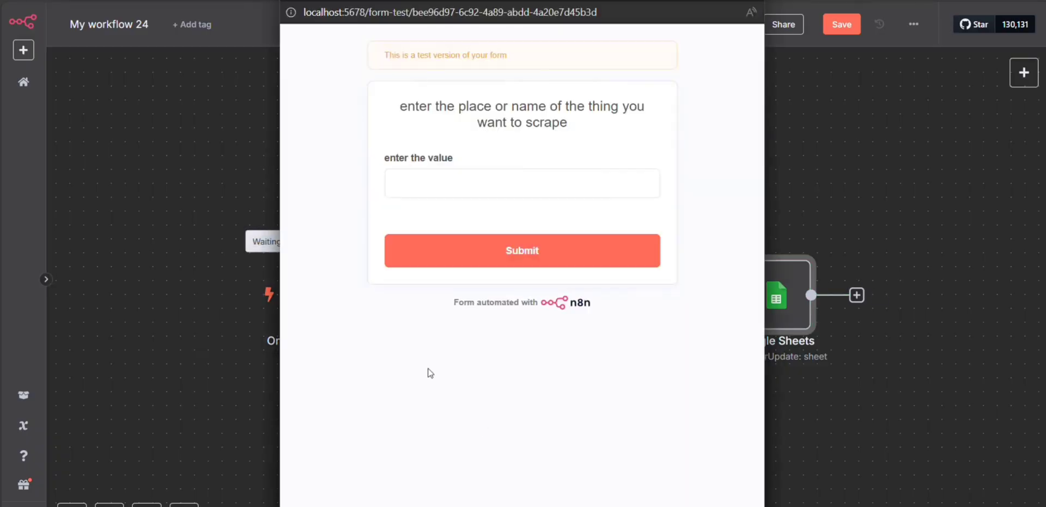
pyautogui.click(401, 190)
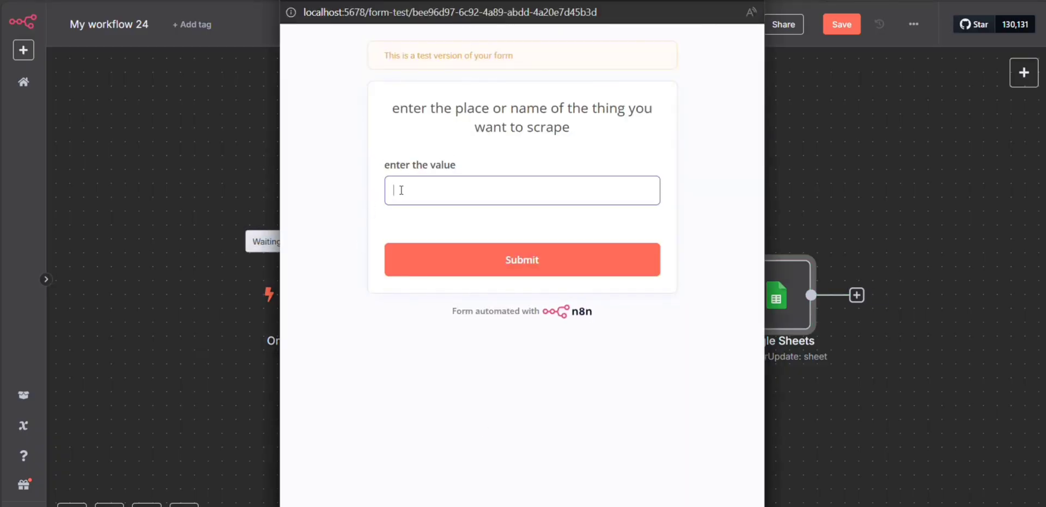
pyautogui.write('sweets shop in india')
pyautogui.click(479, 271)
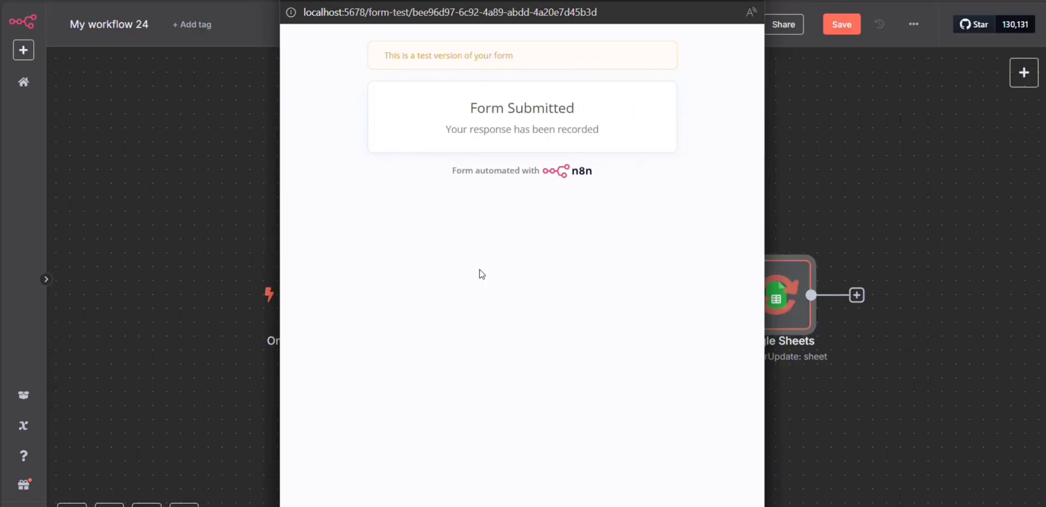
pyautogui.click(752, 0)
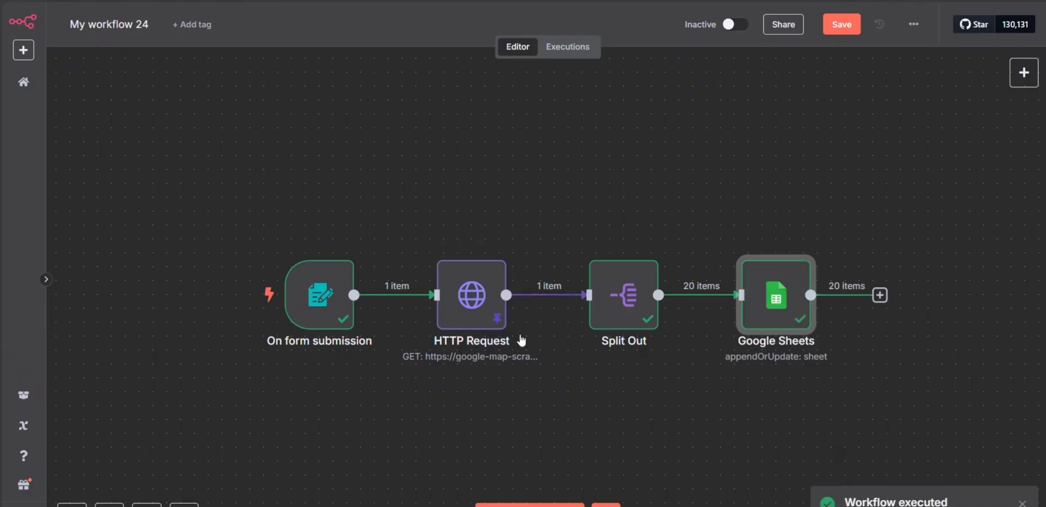
# Unpin the output data of the HTTP Request node and return to the canvas.
pyautogui.doubleClick(477, 303)
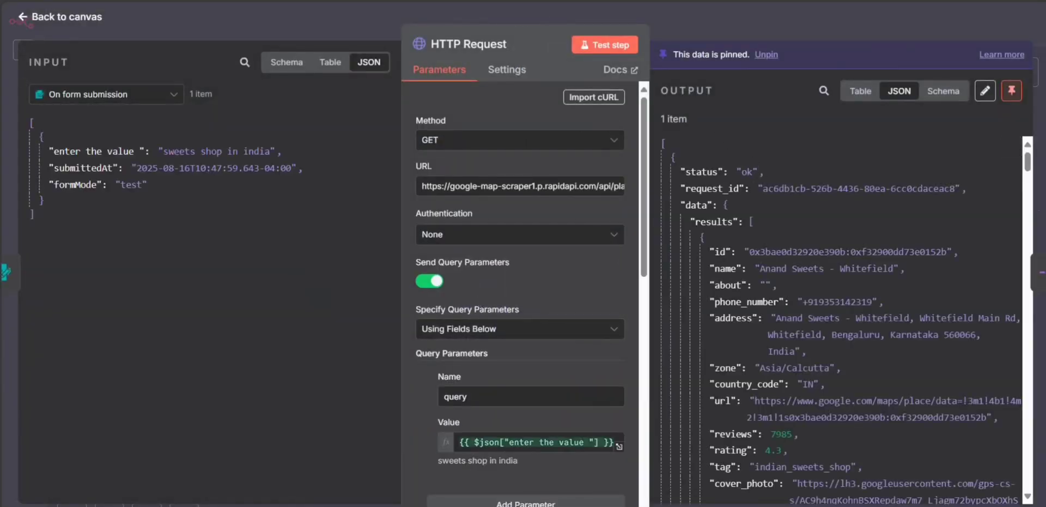
pyautogui.click(1009, 98)
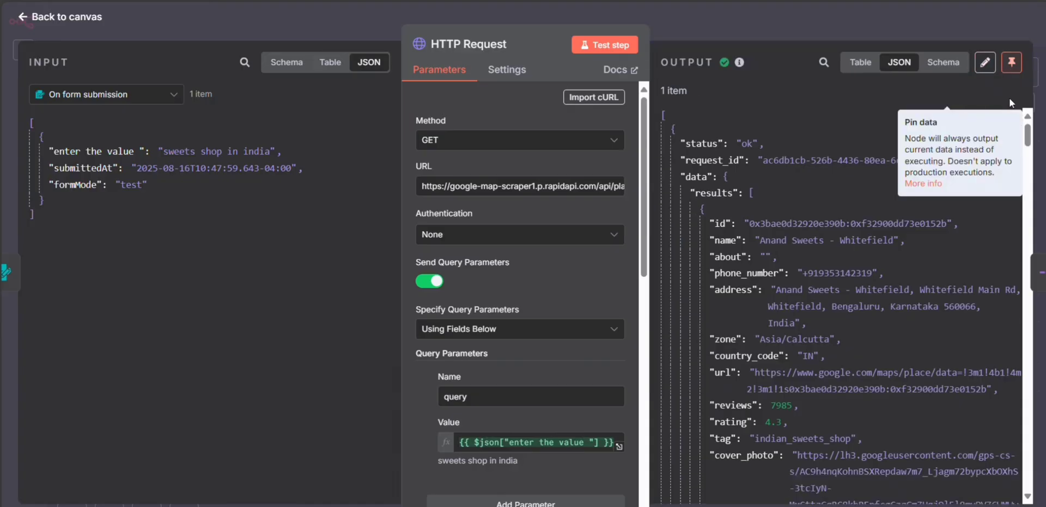
pyautogui.click(76, 25)
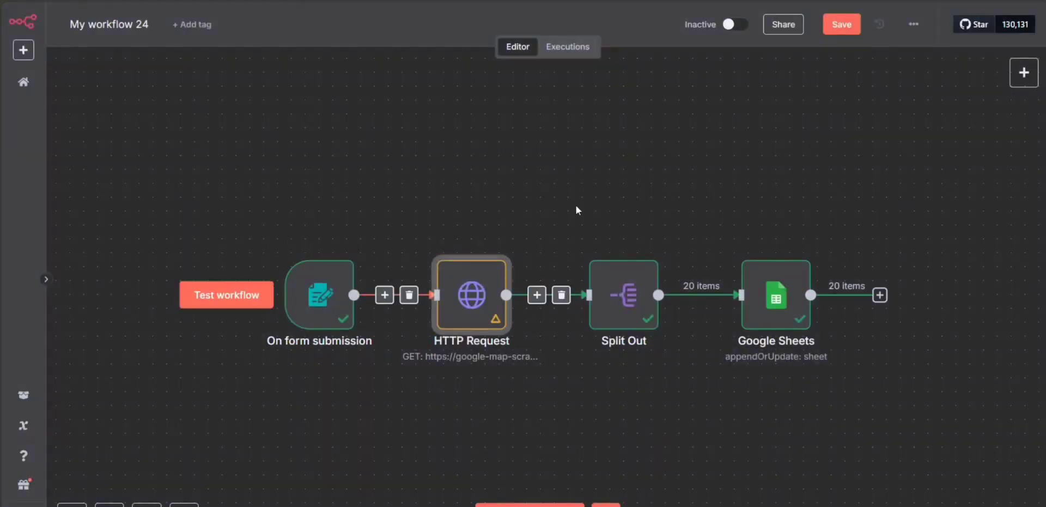
# Test the workflow again with the form value "sweets shop in india" and inspect the Google Sheets node's output.
pyautogui.click(545, 485)
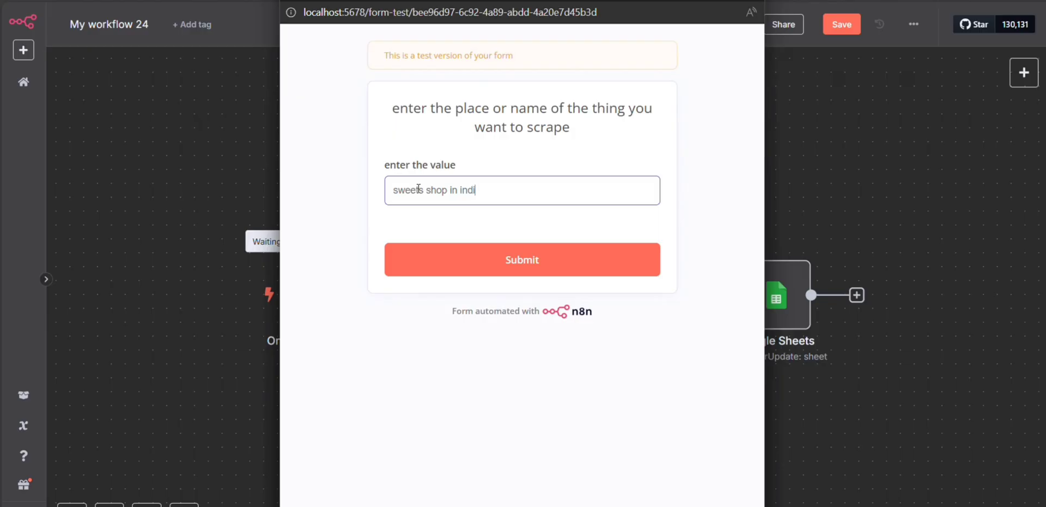
pyautogui.click(500, 260)
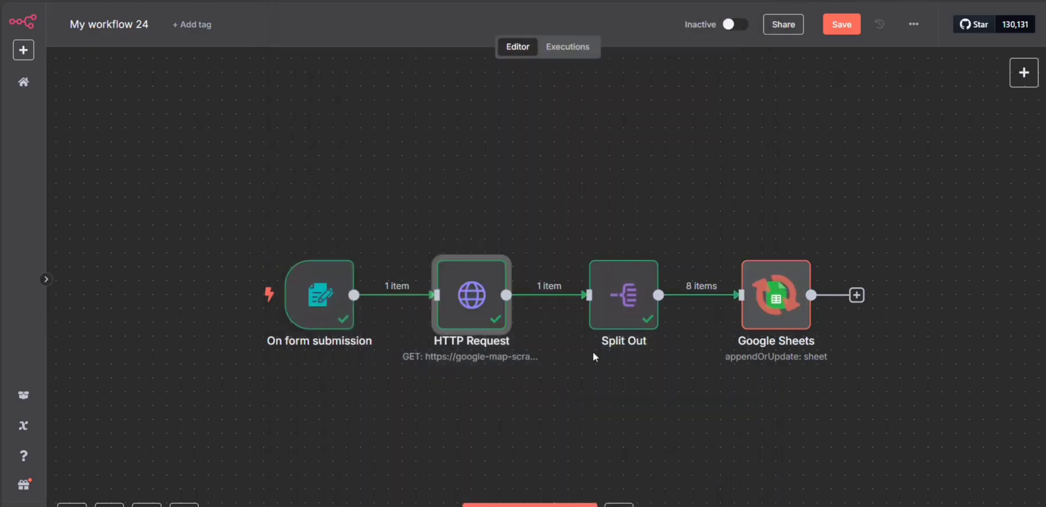
pyautogui.doubleClick(767, 312)
pyautogui.scroll(-10, 839, 272)
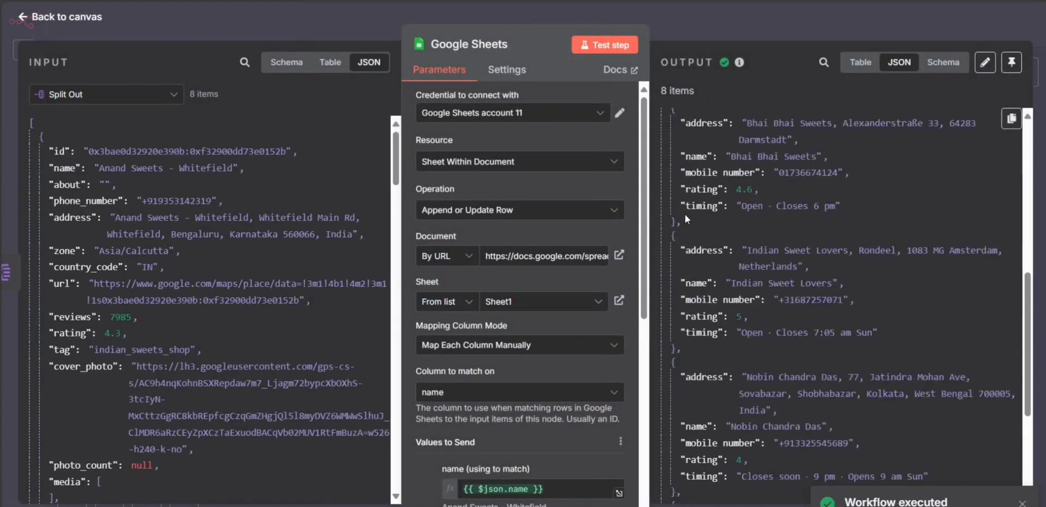
# Switch to the spreadsheet and review the names, addresses, numbers, ratings and timings of the added sweet shop rows.
pyautogui.click(313, 17)
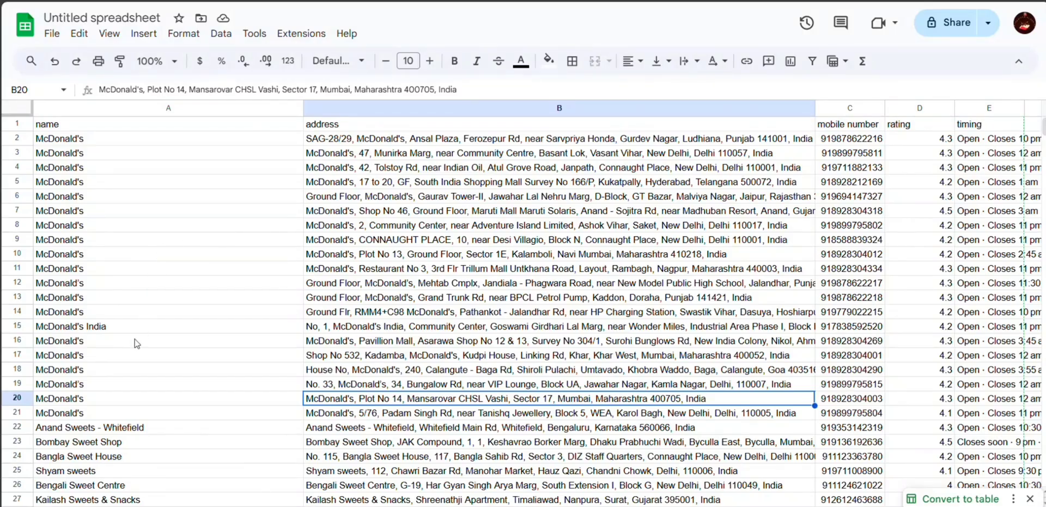
pyautogui.scroll(-8, 136, 338)
pyautogui.scroll(2, 132, 344)
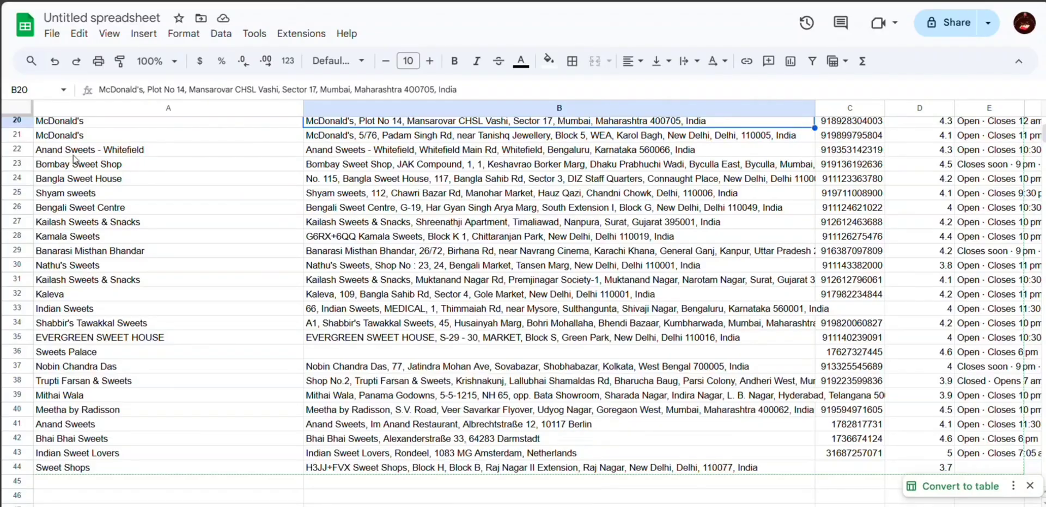
pyautogui.moveTo(65, 153); pyautogui.dragTo(173, 467)
pyautogui.moveTo(321, 155); pyautogui.dragTo(599, 425)
pyautogui.hscroll(3, 915, 202)
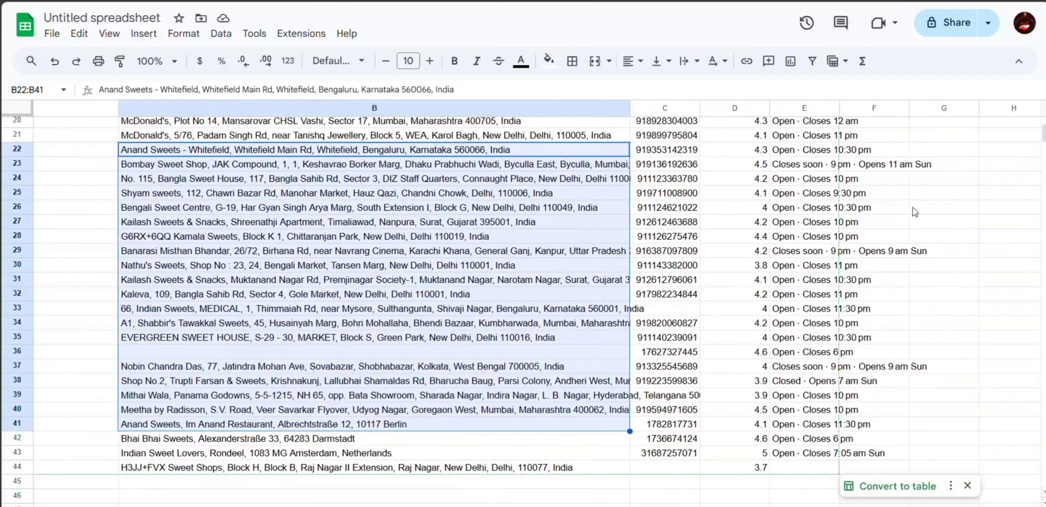